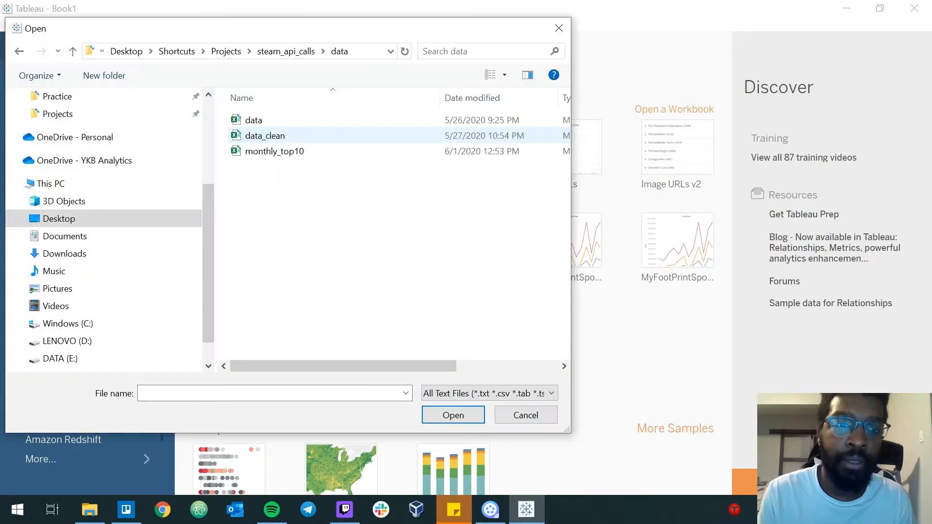
Connect to the monthly_top10 text file as the data source and go to the worksheet Sheet 1.
left_click(281, 151)
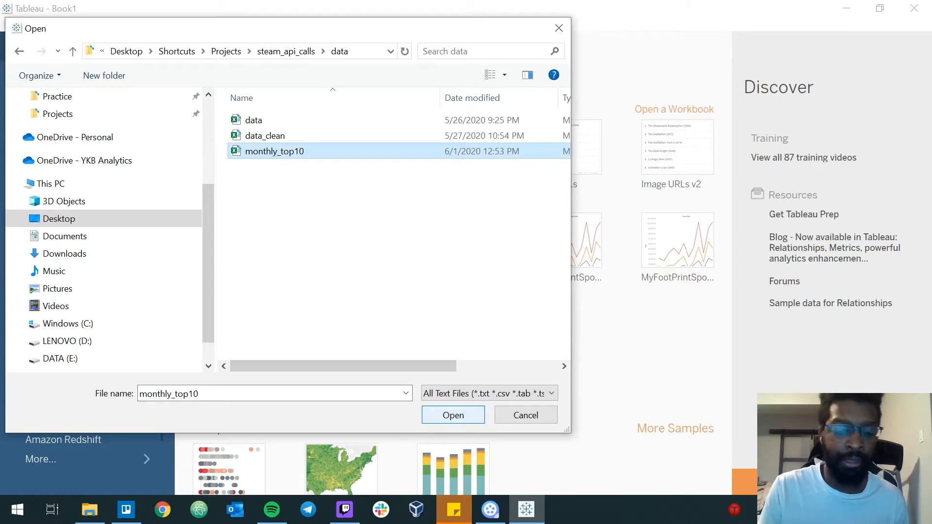
key("Return")
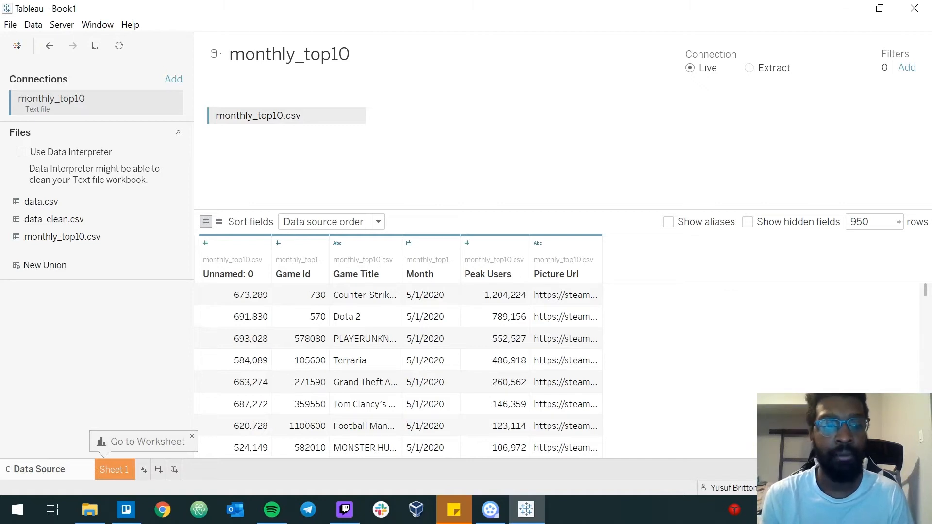
left_click(114, 470)
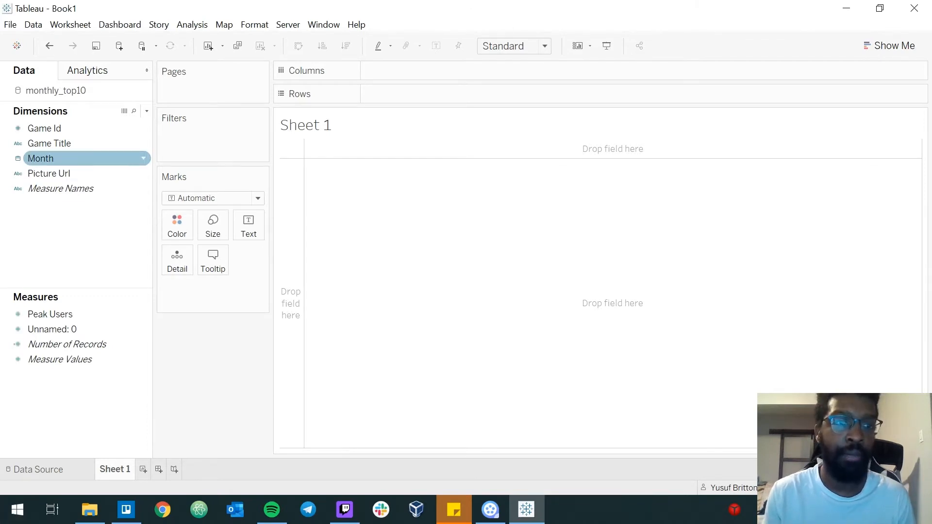
Add the Month field to Pages and set its date level to month with year, as in May 2015.
left_click_drag(40, 159, 179, 89)
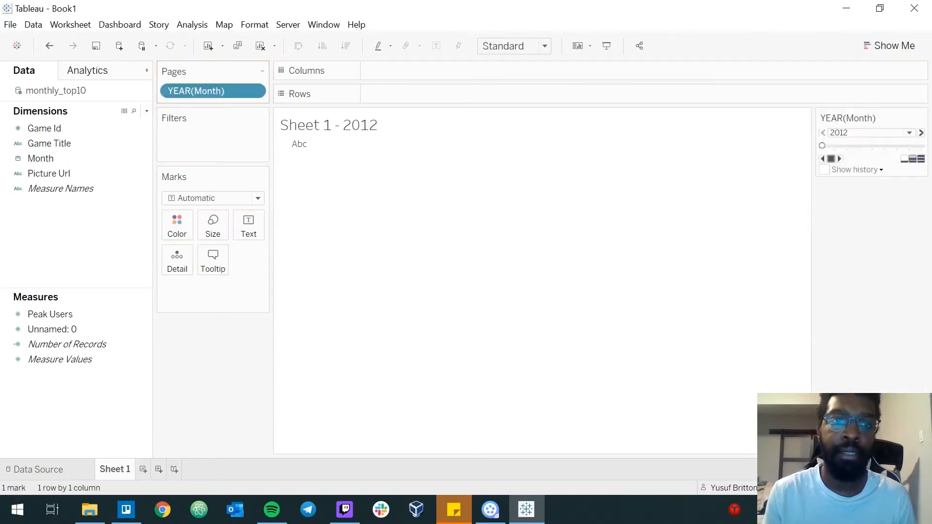
left_click(253, 91)
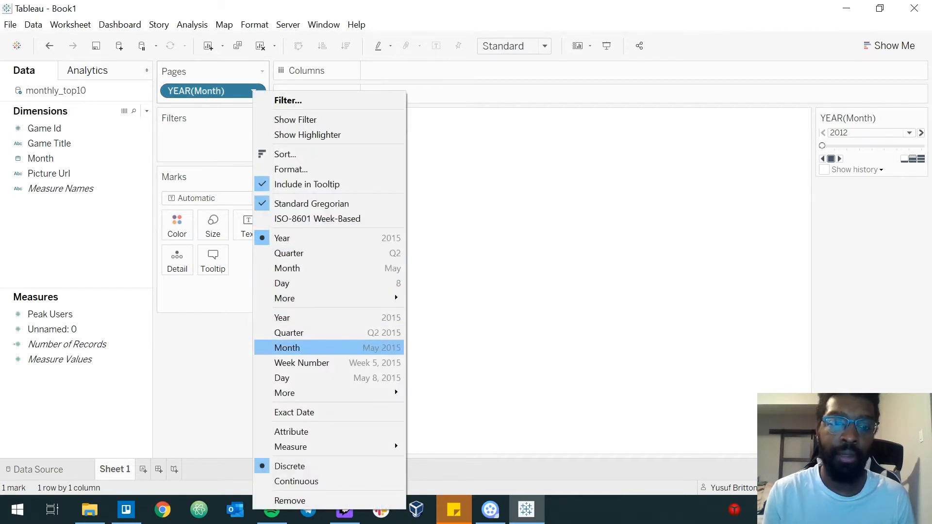
left_click(287, 347)
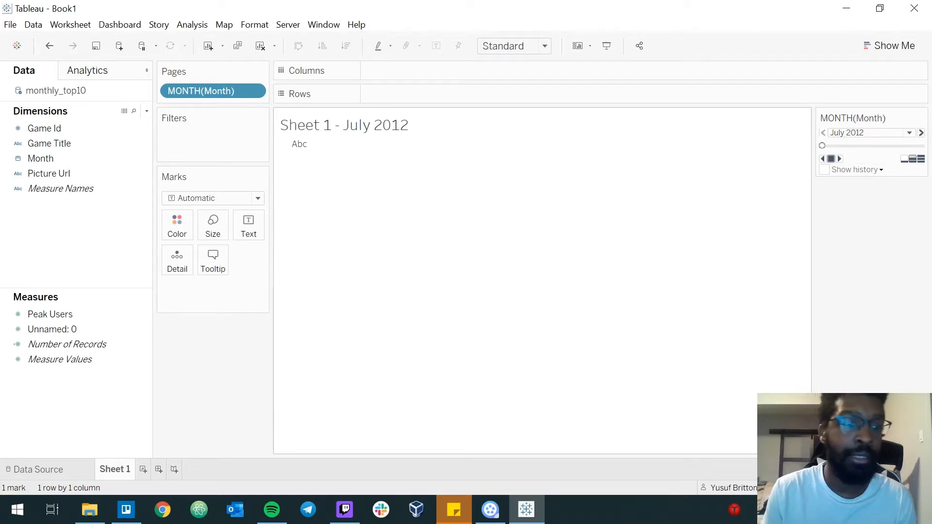
Plot Peak Users on Columns, compare the pages July 2012 and March 2020, and add Game Title as the mark label.
left_click_drag(50, 314, 391, 75)
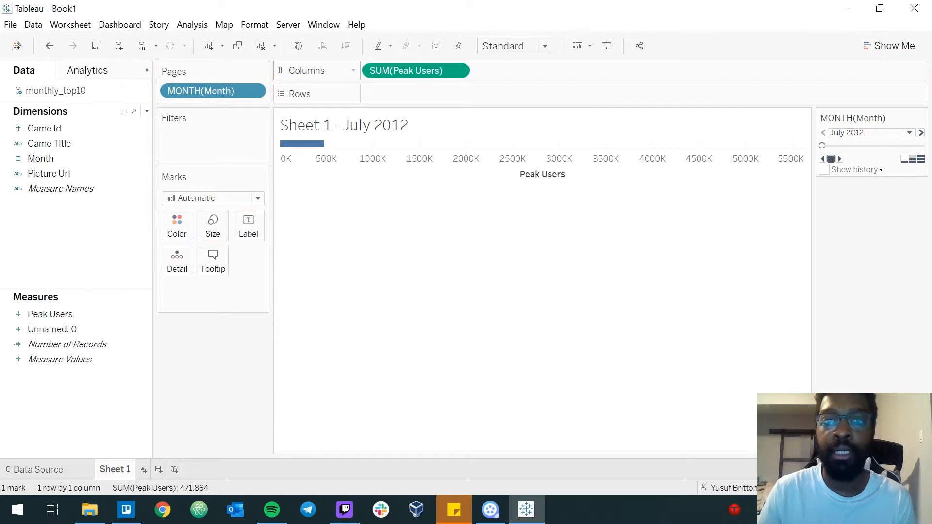
mouse_move(317, 144)
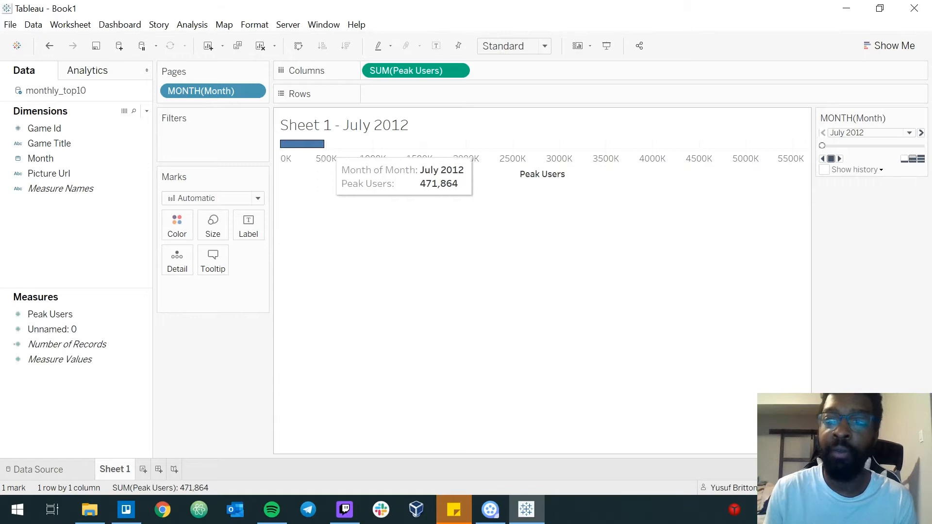
left_click(919, 146)
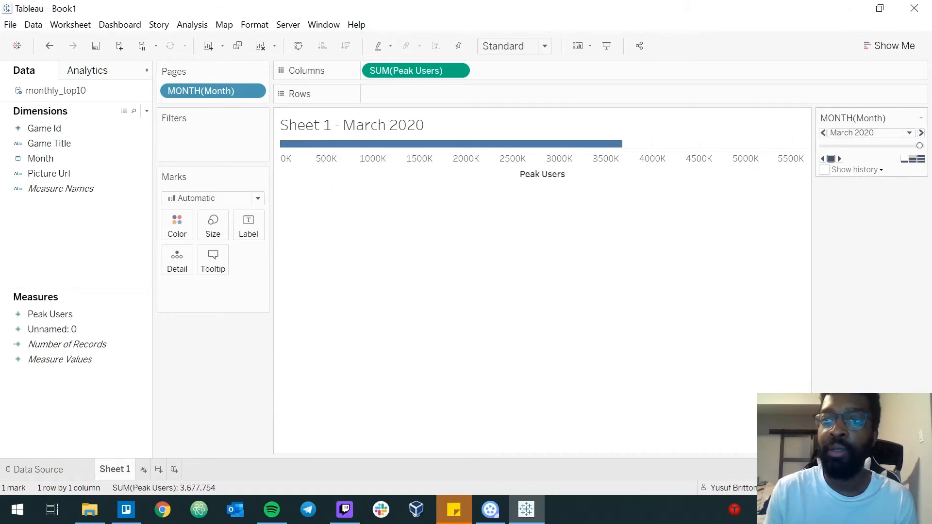
mouse_move(618, 145)
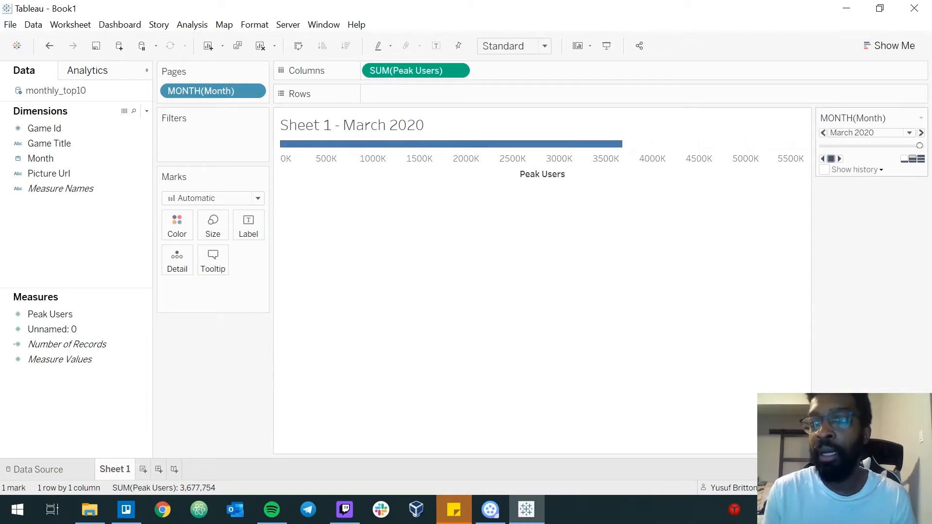
left_click_drag(919, 146, 822, 145)
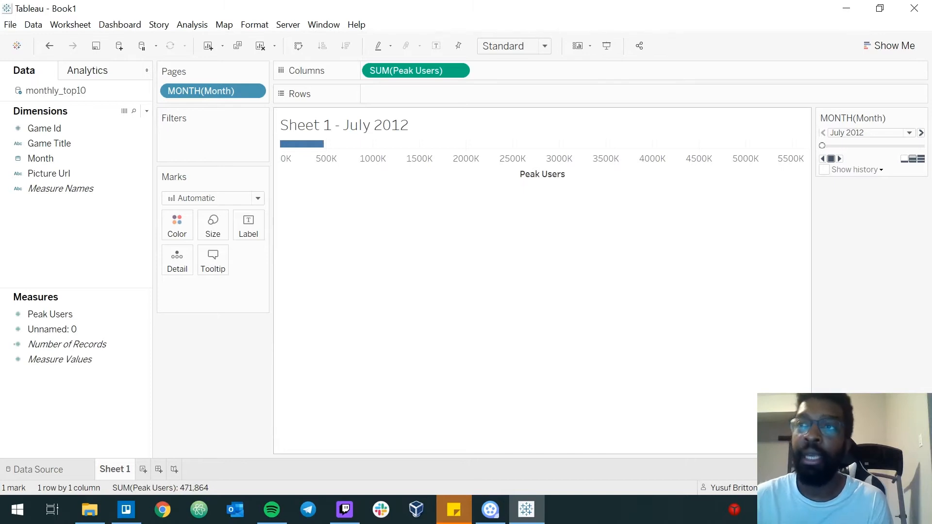
left_click_drag(49, 143, 248, 233)
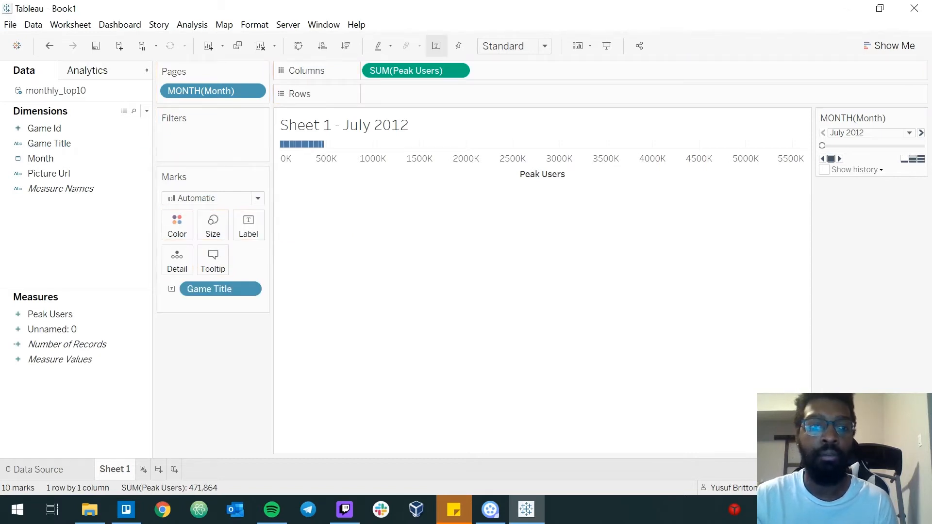
Create a new calculated field named f.Rank.
left_click(147, 111)
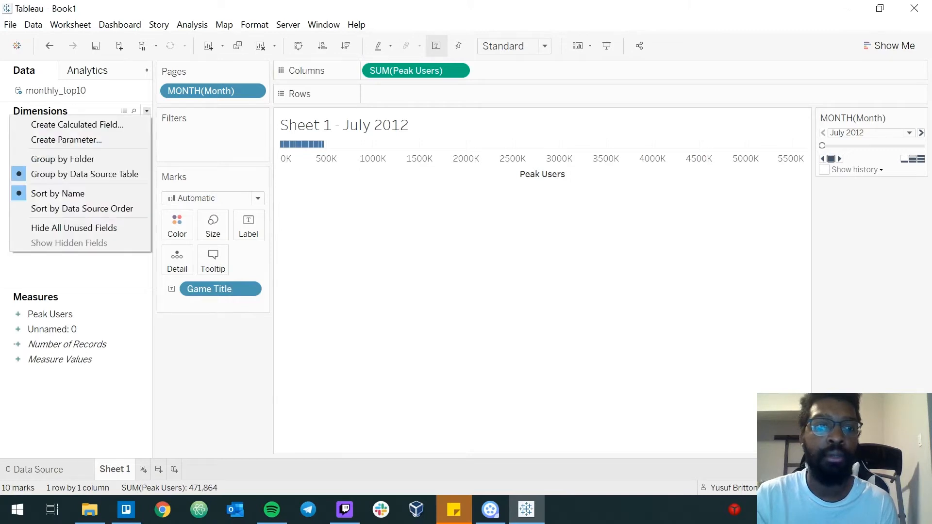
left_click(73, 124)
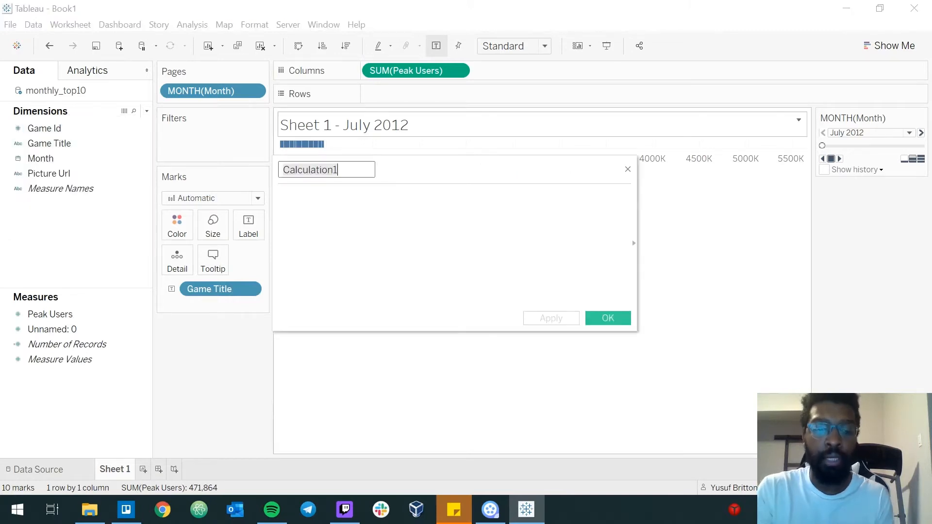
type("Rank")
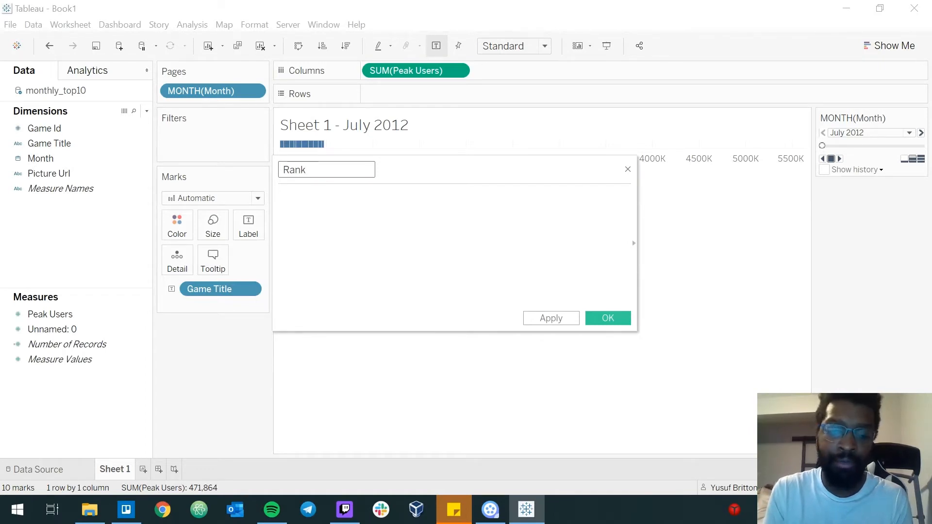
type("f.")
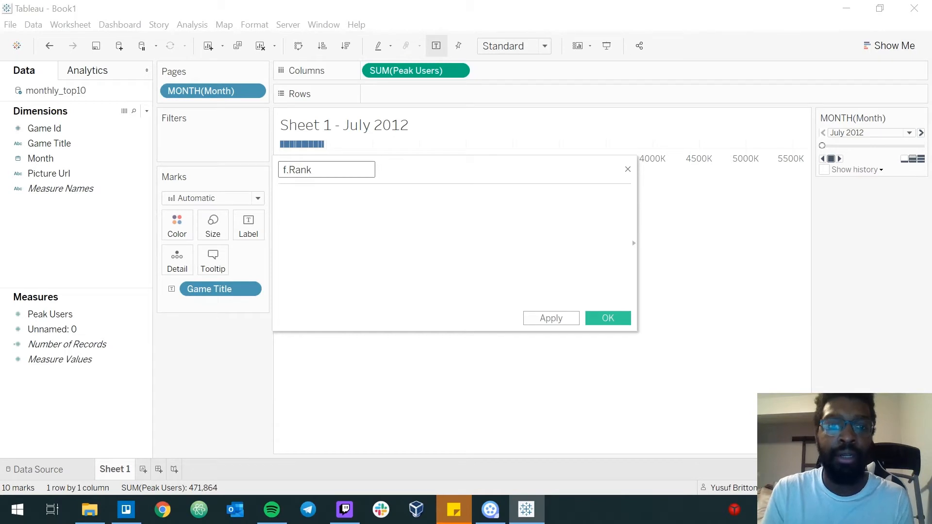
key("Tab")
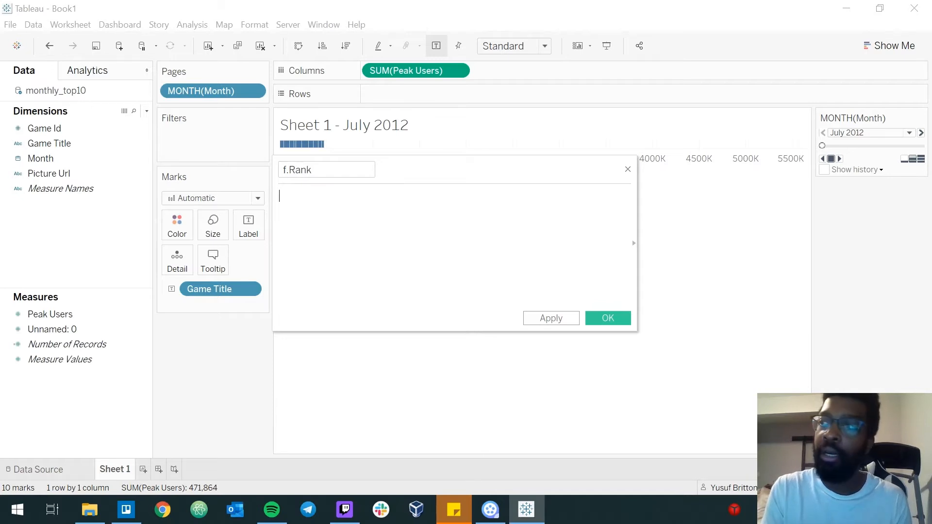
Enter RANK_UNIQUE(SUM([Peak Users]) as the f.Rank formula and save the calculation.
type("RANK")
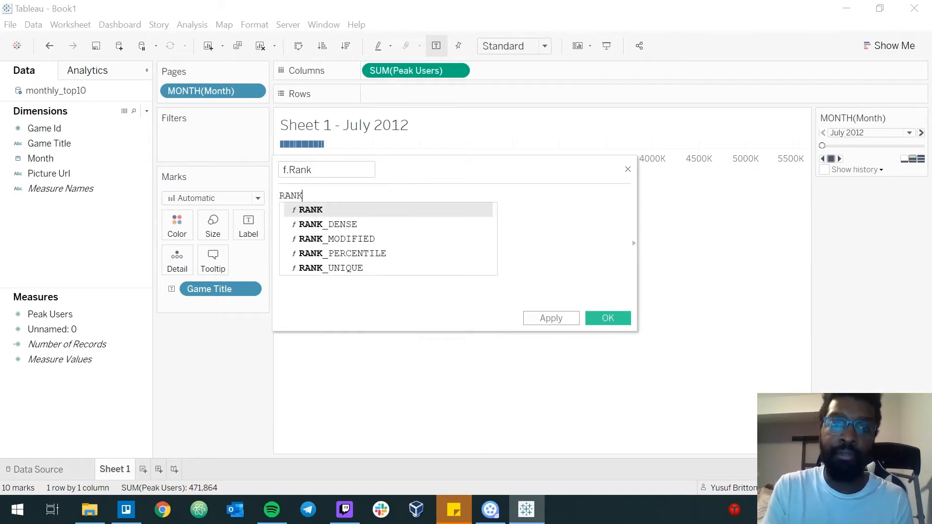
key("Down")
key("Down")
key("Down")
key("Down")
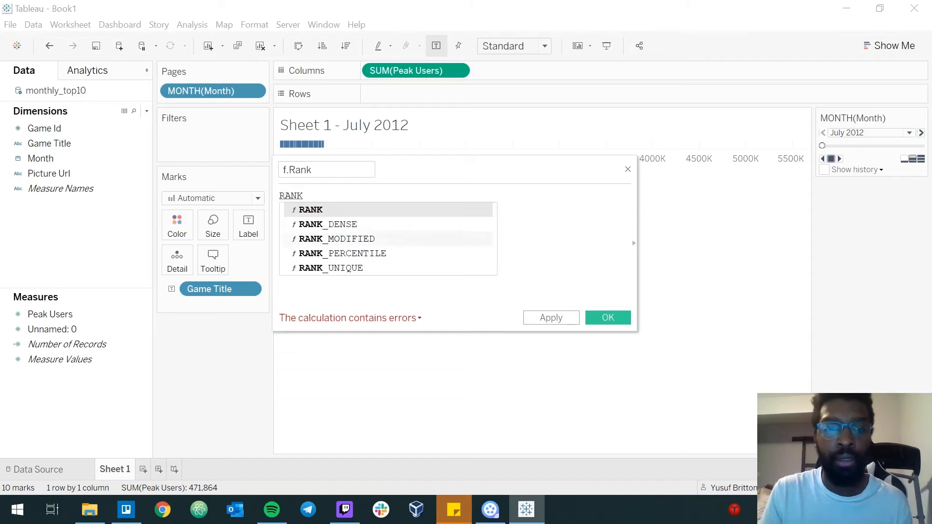
key("Return")
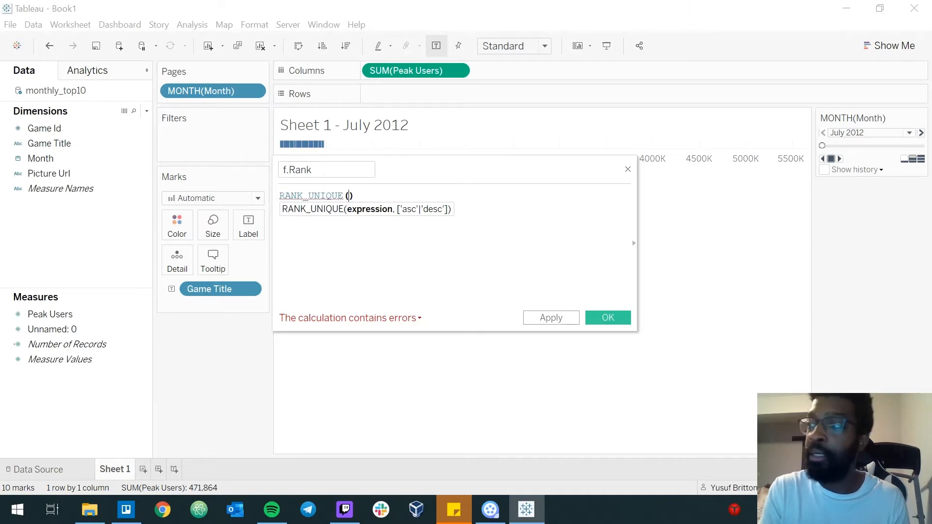
type("SUM")
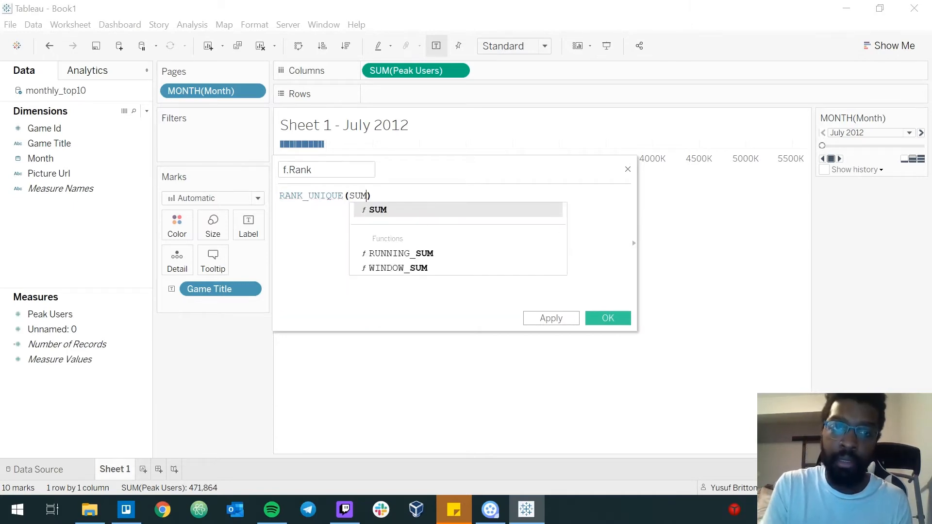
type("(")
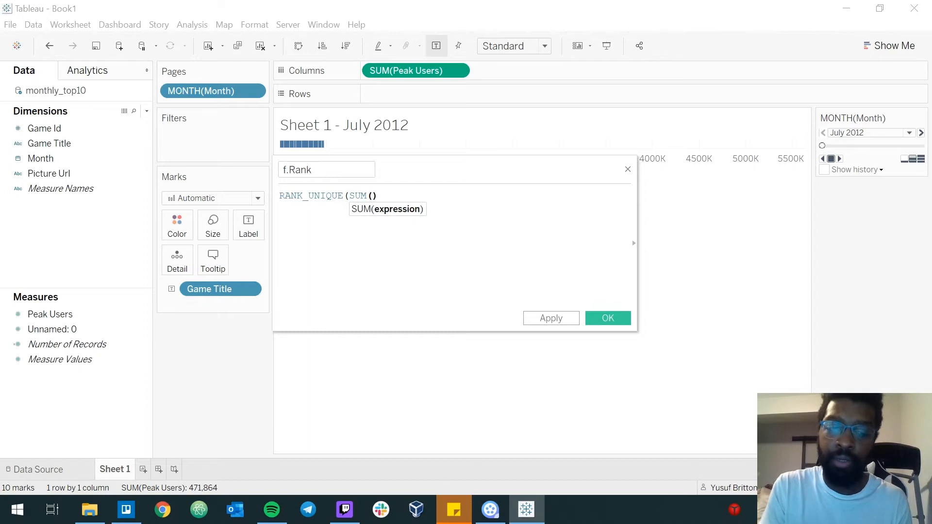
type("PEA")
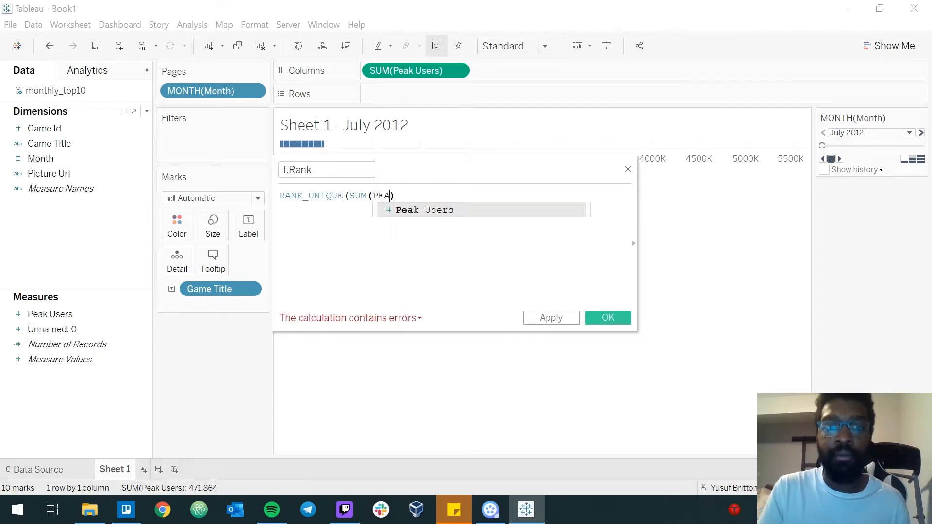
key("Return")
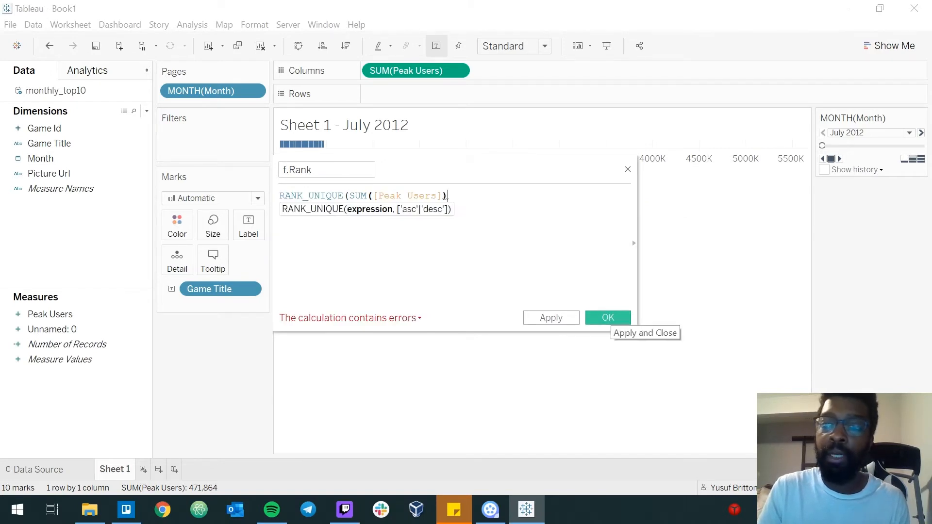
left_click(613, 318)
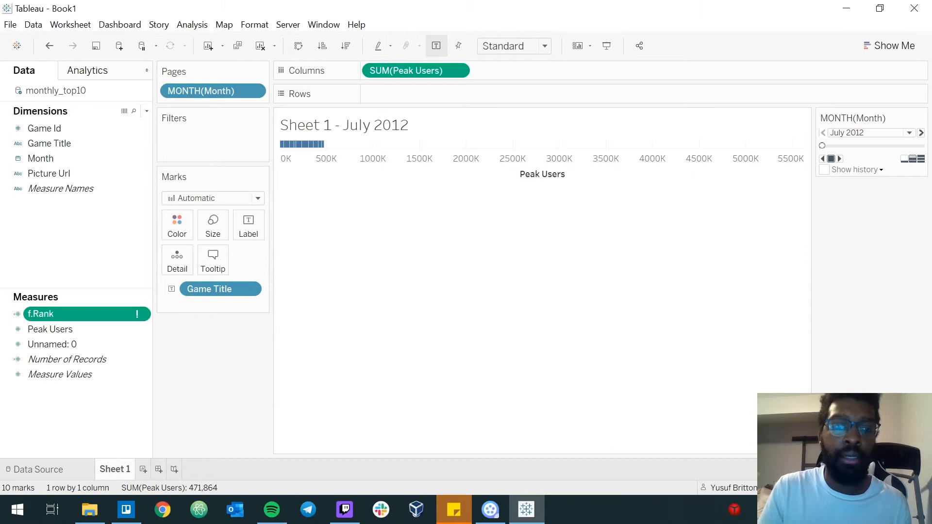
Edit f.Rank to add the missing closing parenthesis, making the formula RANK_UNIQUE(SUM([Peak Users])), and save it.
left_click(143, 314)
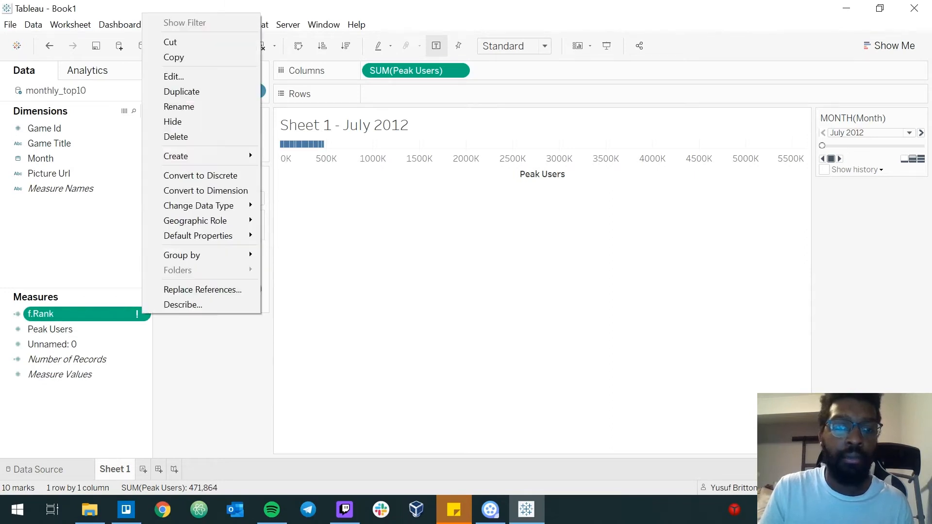
left_click(177, 76)
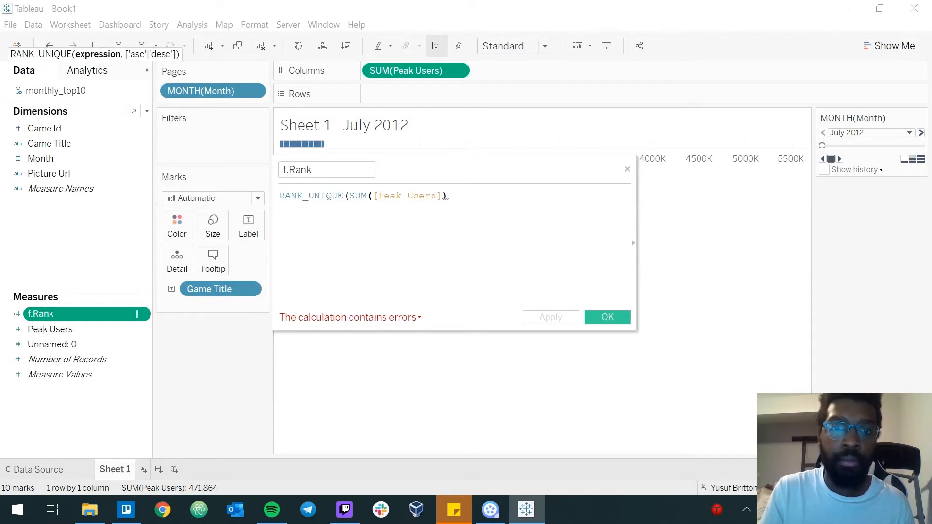
type(")")
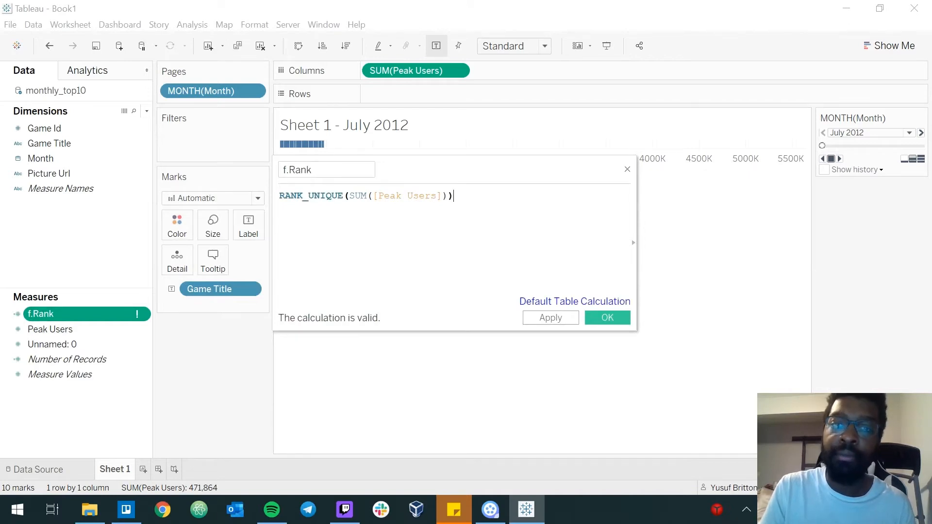
left_click(607, 317)
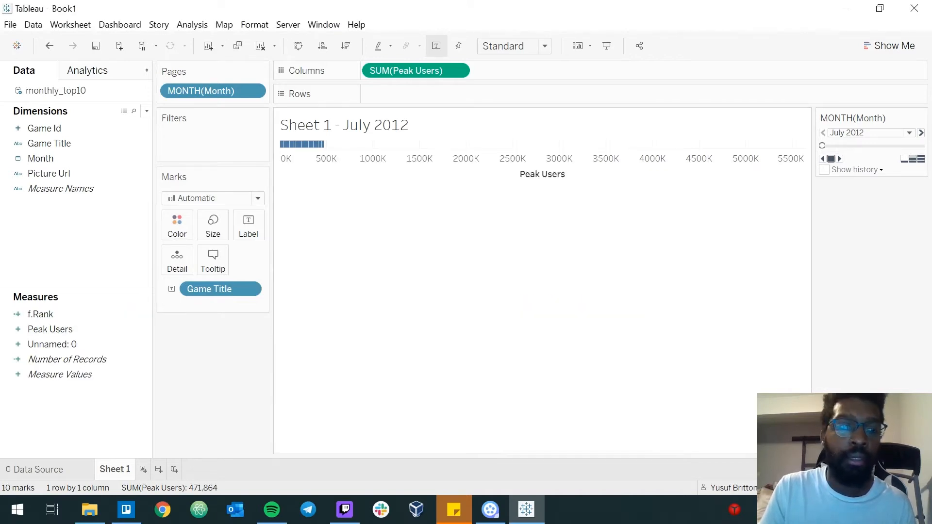
Place f.Rank on Rows as a discrete field and switch Game Title from mark label to mark color.
left_click_drag(39, 314, 387, 95)
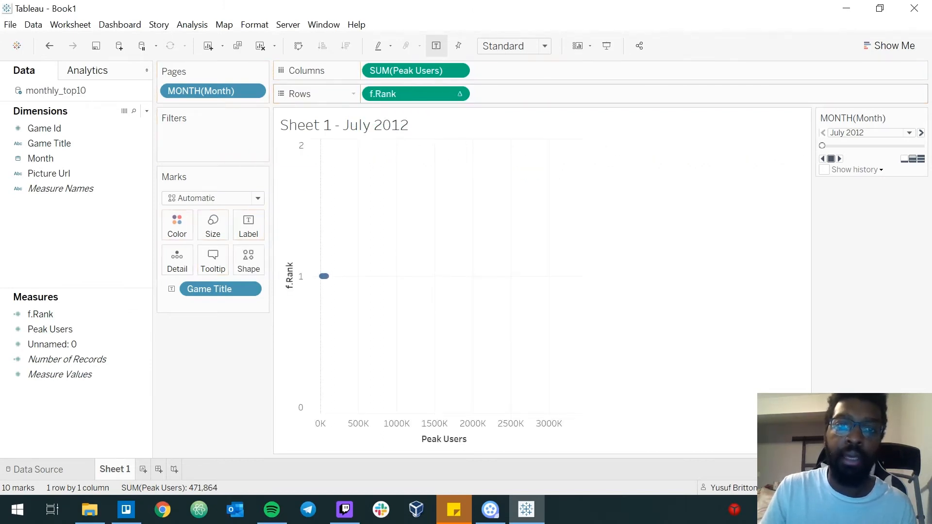
right_click(401, 94)
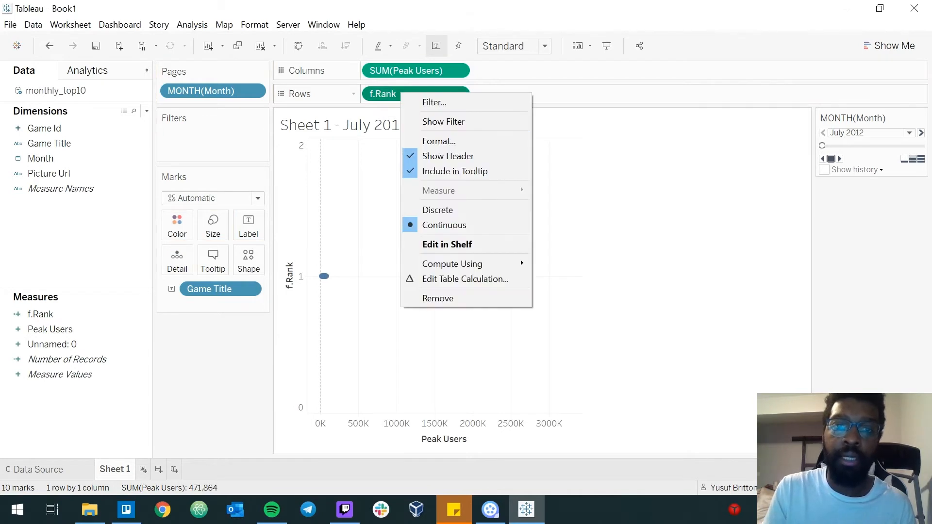
left_click(437, 209)
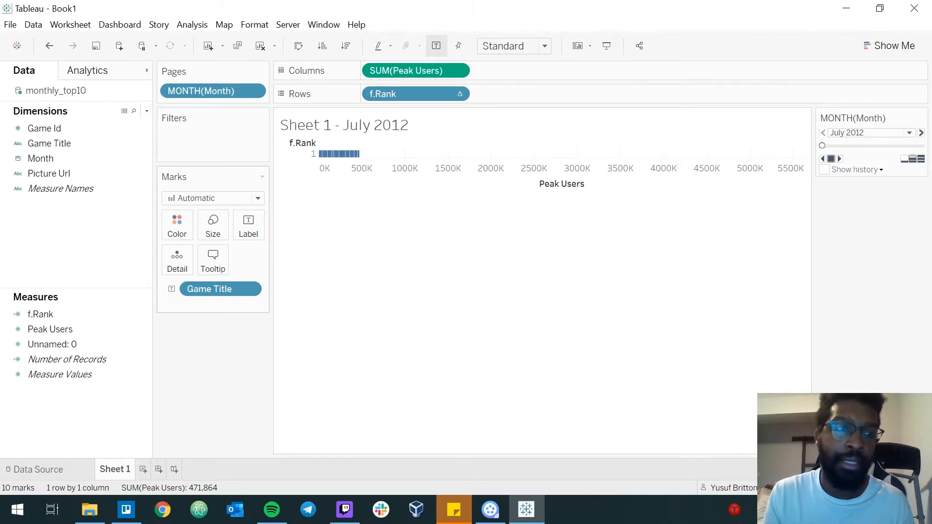
left_click_drag(194, 289, 177, 225)
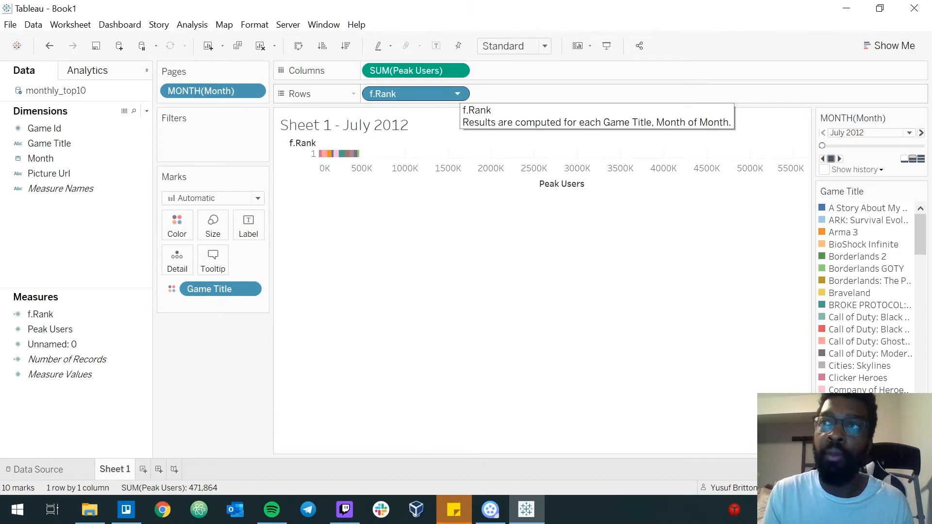
Set the f.Rank table calculation on Rows to compute using Game Title.
left_click(457, 94)
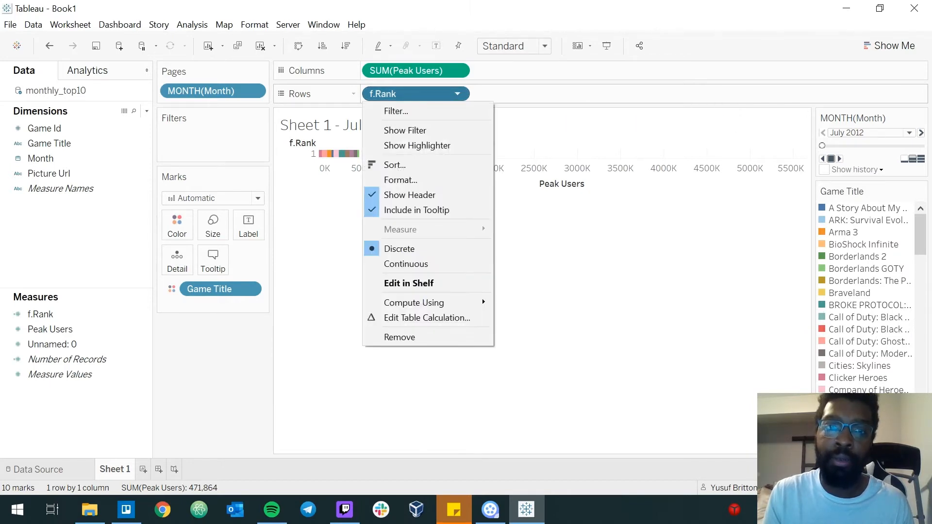
mouse_move(413, 303)
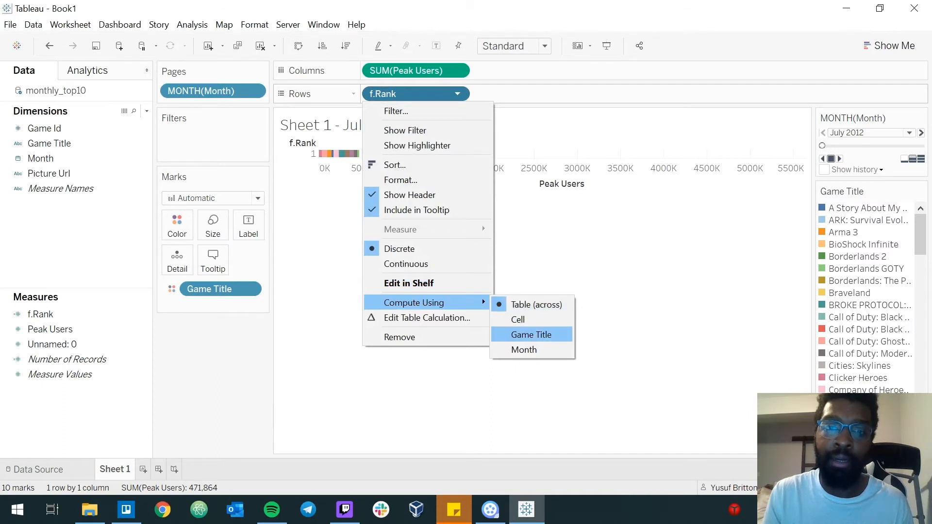
left_click(531, 334)
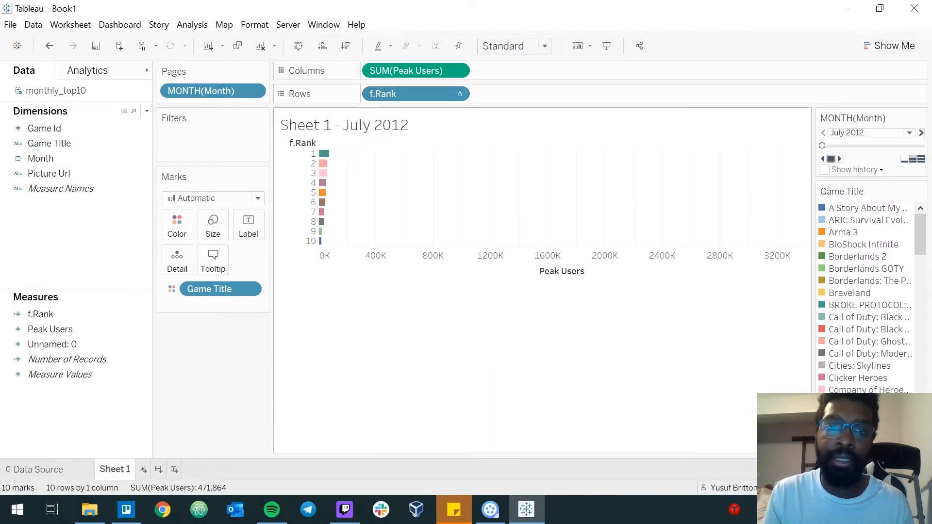
mouse_move(324, 154)
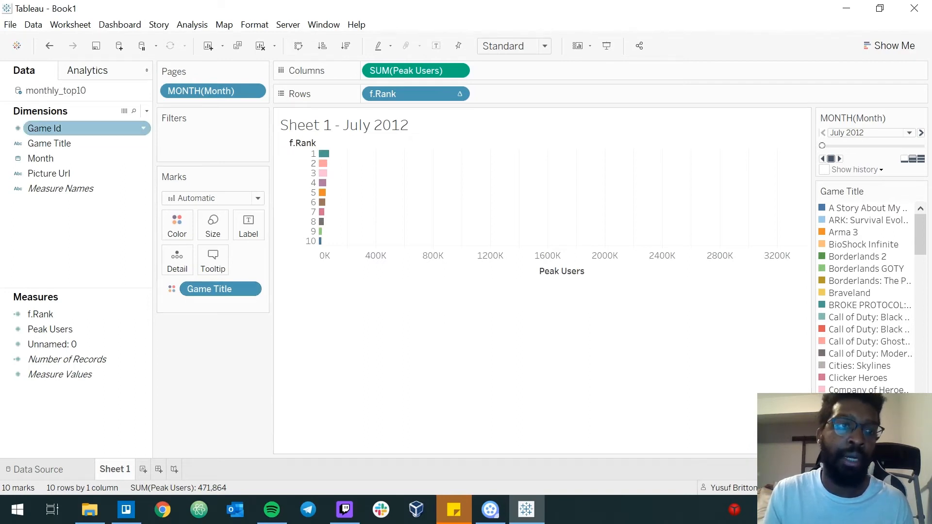
Label the bars with Game Title and set the view to Fit Height.
left_click(49, 143)
left_click_drag(49, 143, 248, 225)
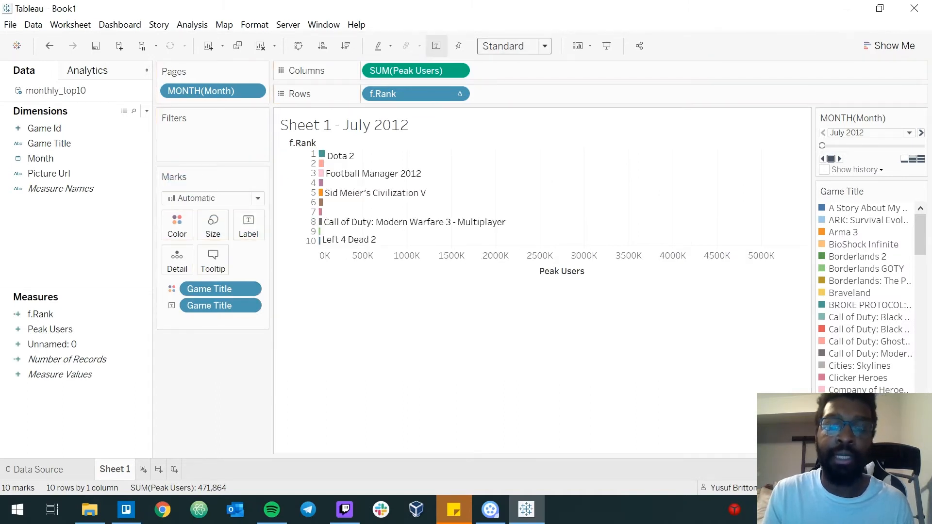
left_click(514, 46)
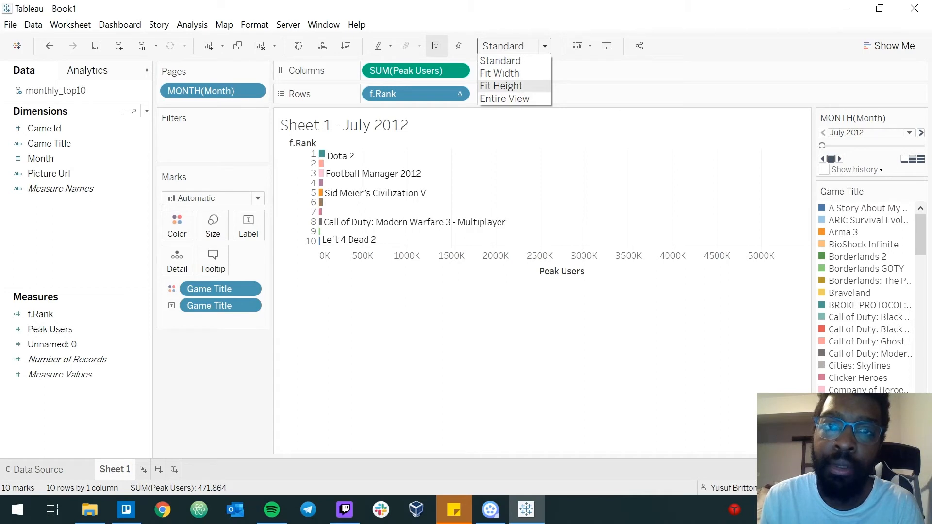
left_click(501, 86)
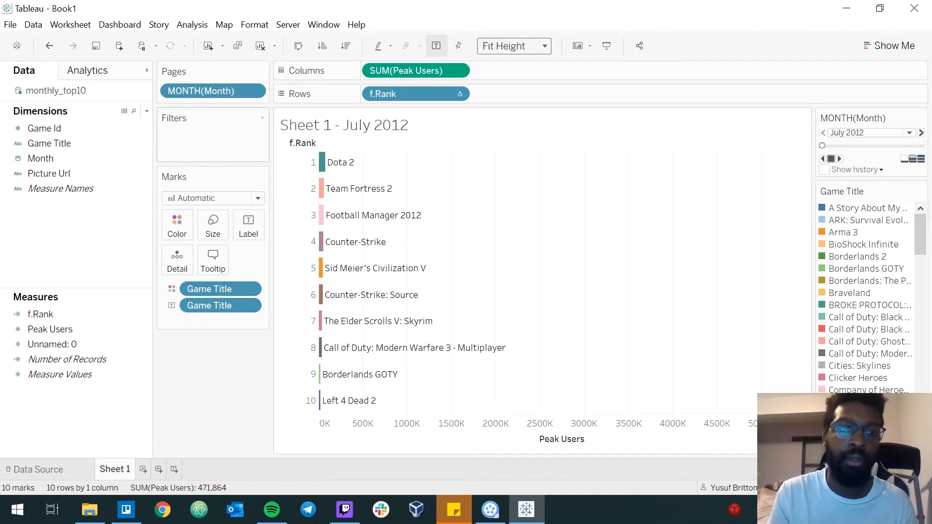
Add a second SUM(Peak Users) to Columns and make it a dual axis with the first.
left_click_drag(50, 330, 486, 76)
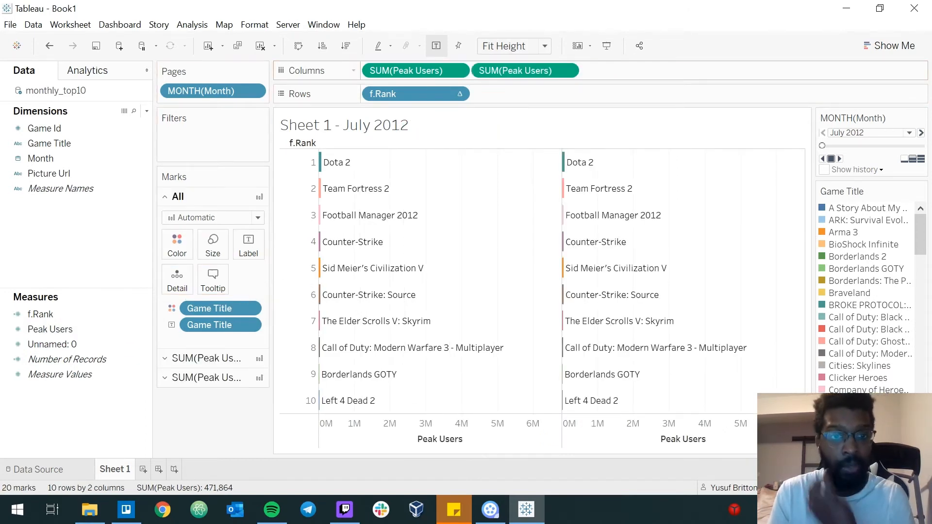
right_click(515, 73)
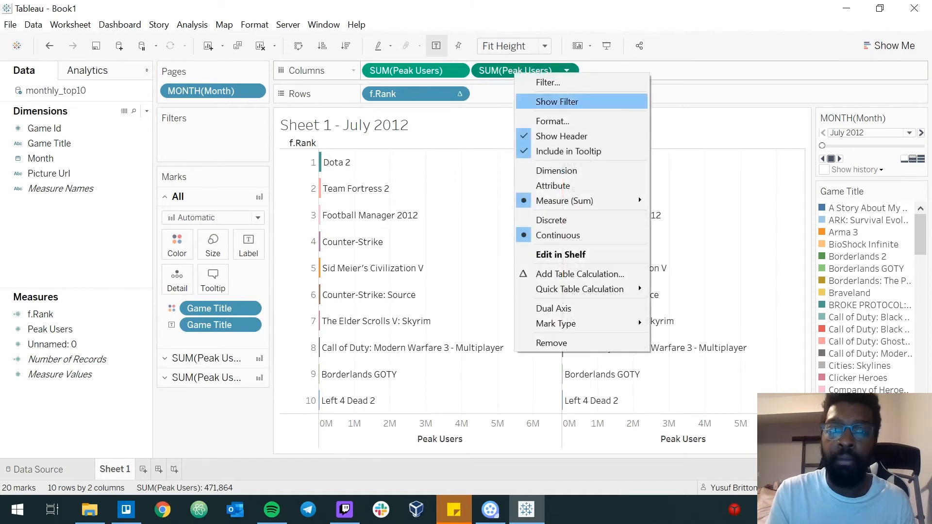
left_click(553, 309)
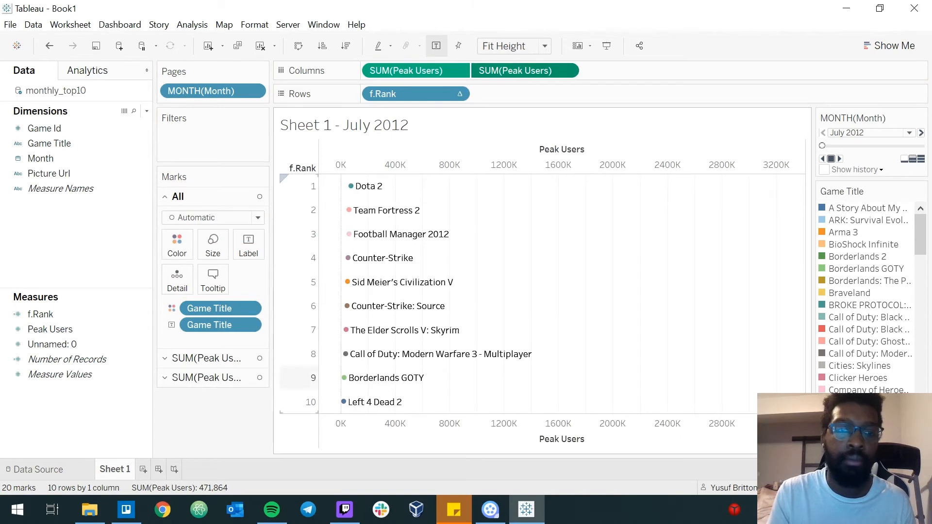
Remove both the color and label Game Title fields from the second SUM(Peak Users) marks.
left_click(206, 359)
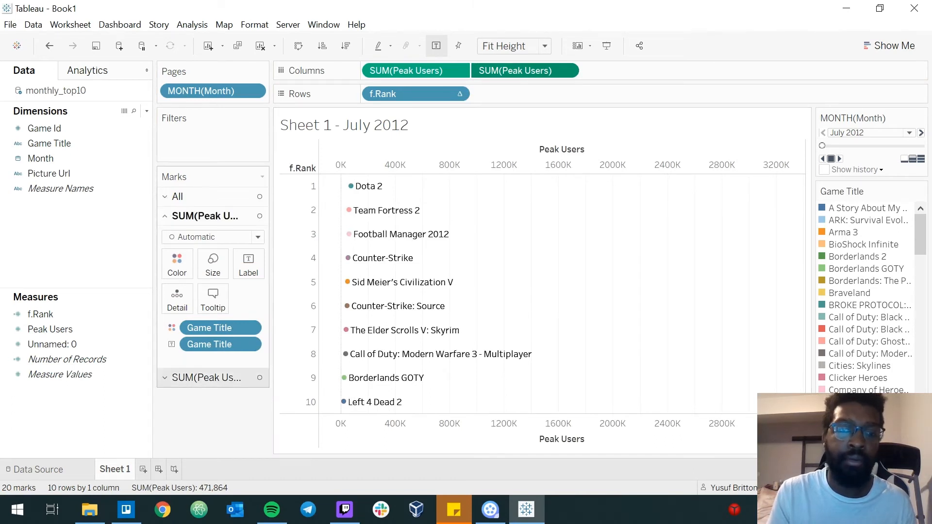
left_click(206, 378)
left_click(206, 216)
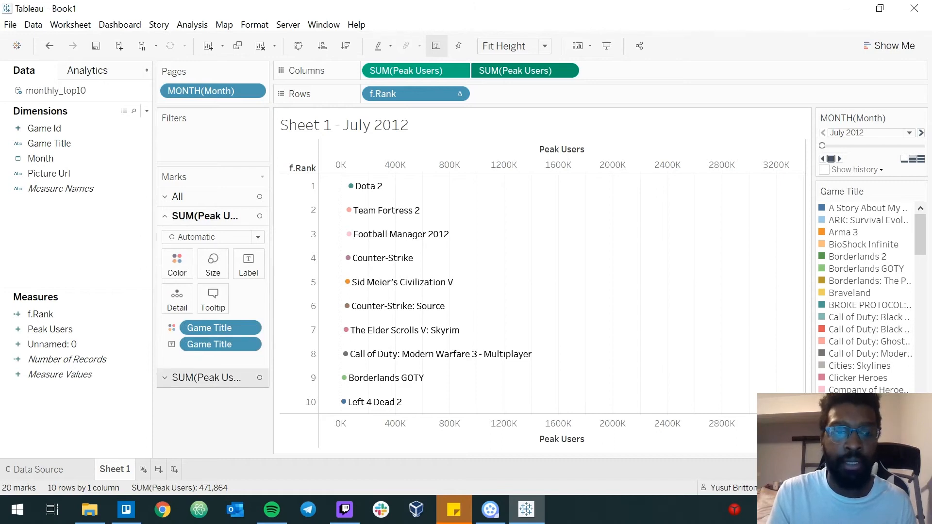
left_click(207, 377)
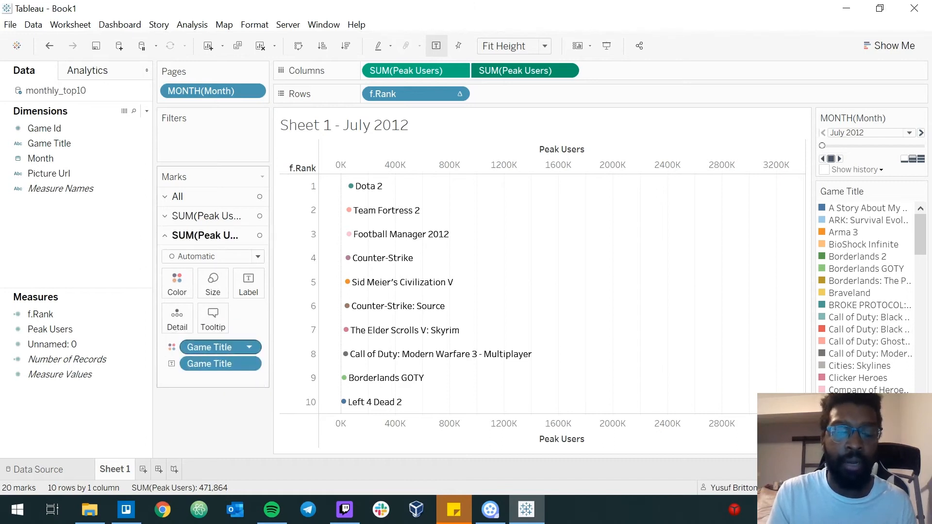
right_click(209, 347)
left_click(238, 341)
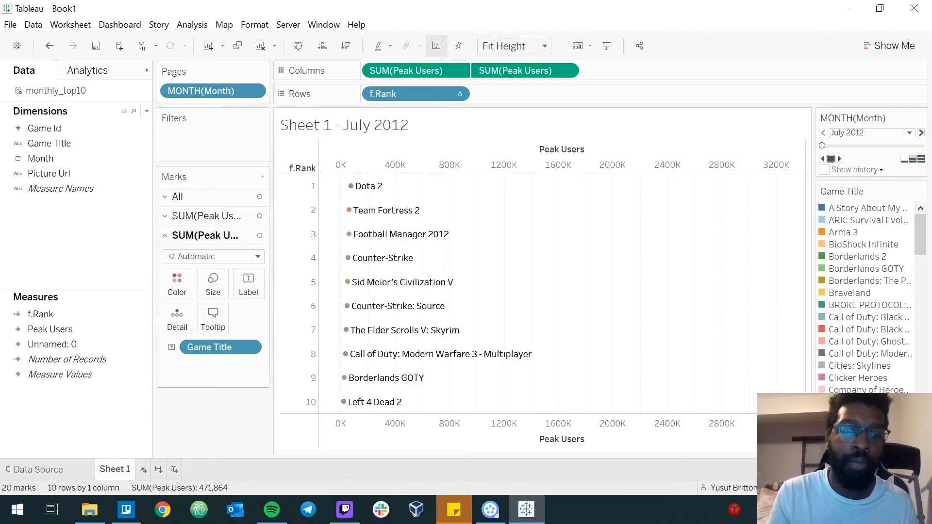
right_click(209, 347)
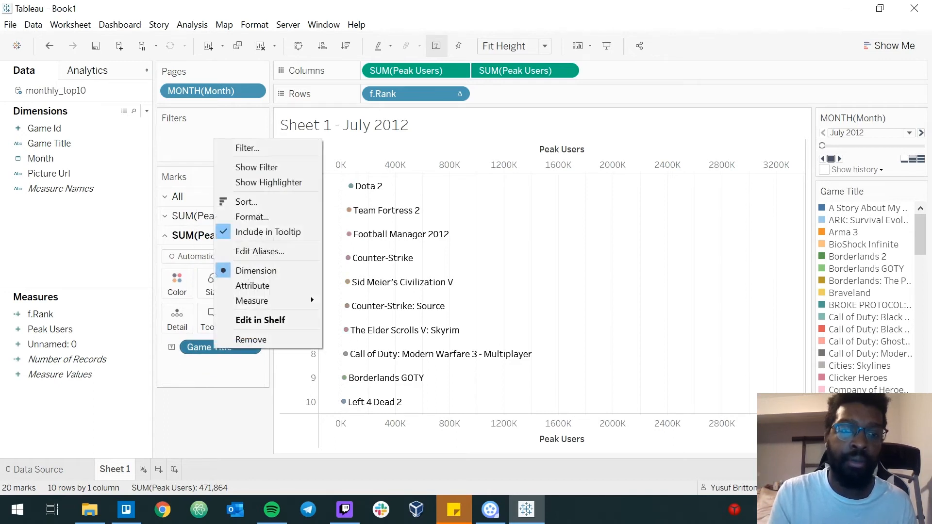
left_click(241, 338)
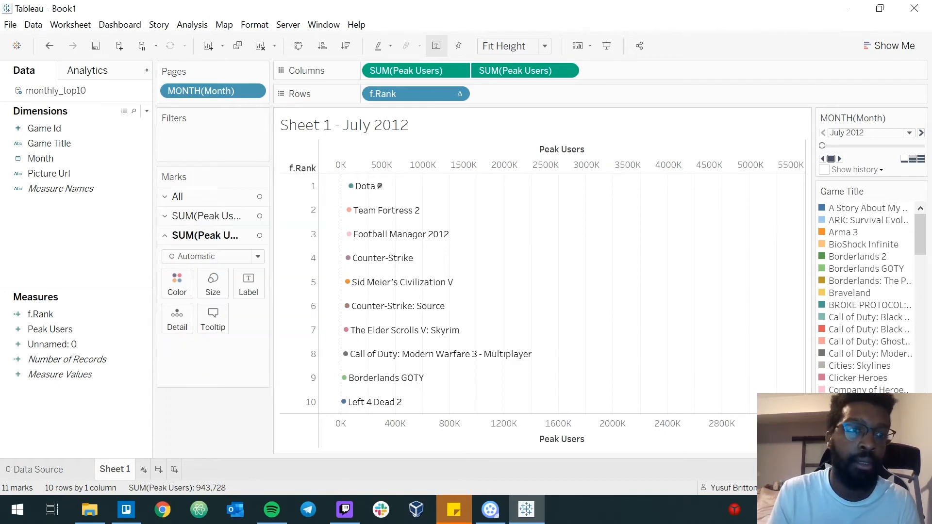
Change the mark type of the first SUM(Peak Users) to Bar.
left_click(206, 216)
left_click(214, 236)
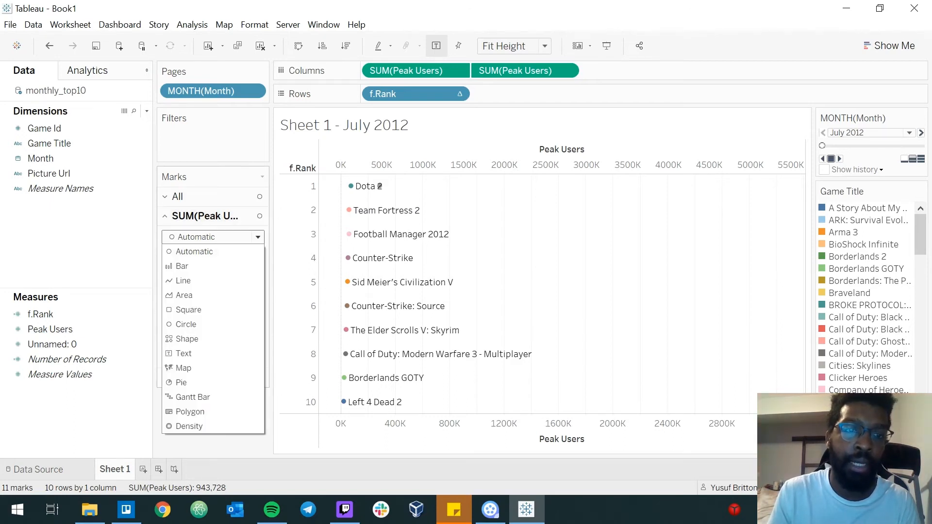
left_click(206, 264)
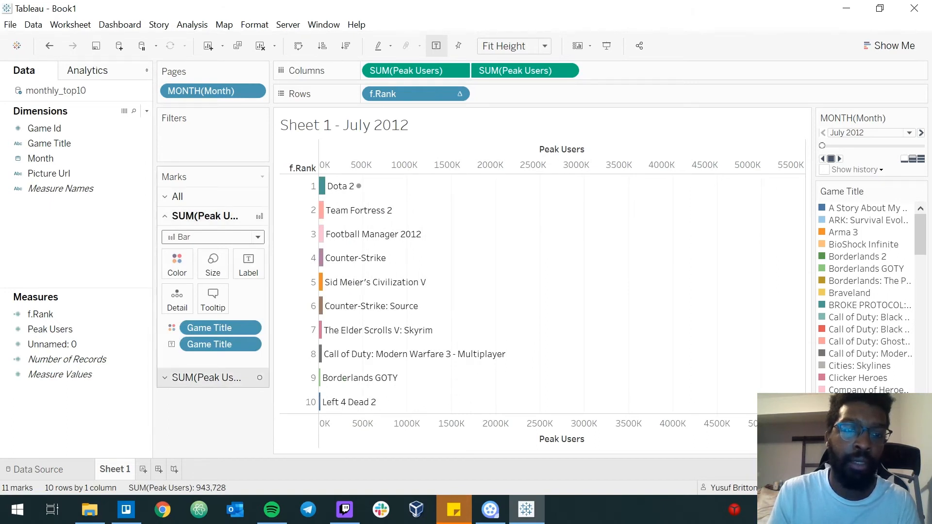
Change the second SUM(Peak Users) mark type to Shape and assign Game Title to its shape.
left_click(206, 378)
left_click(213, 256)
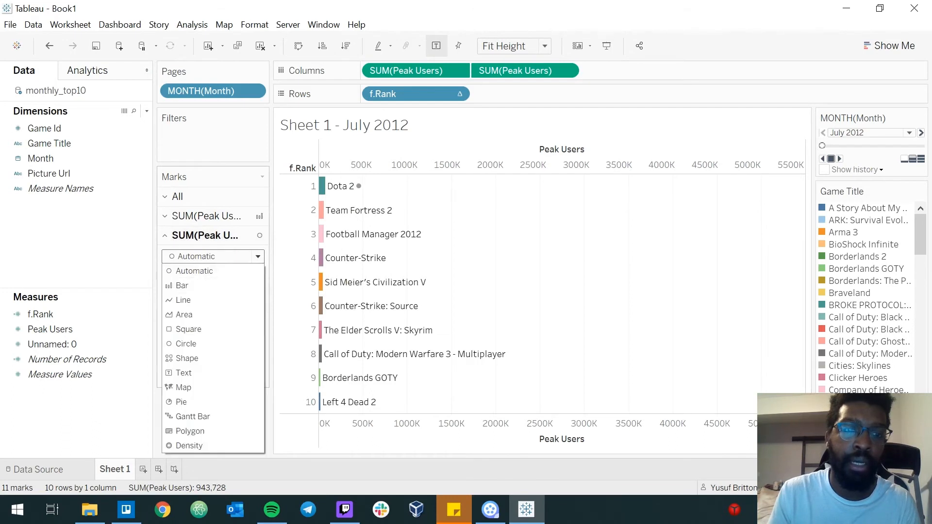
left_click(187, 358)
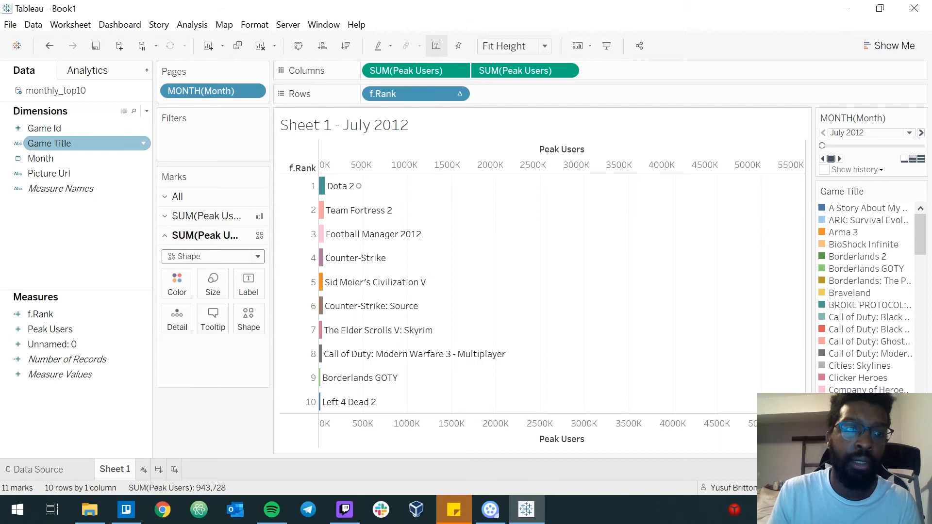
left_click_drag(49, 143, 248, 324)
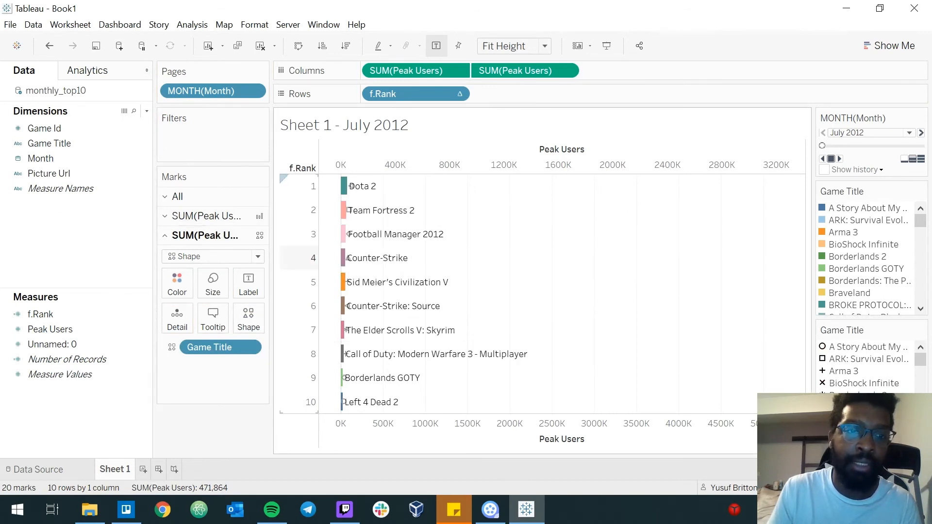
Remove the Game Title label from the bar marks and add Game Title as the label of the shape marks.
left_click(206, 216)
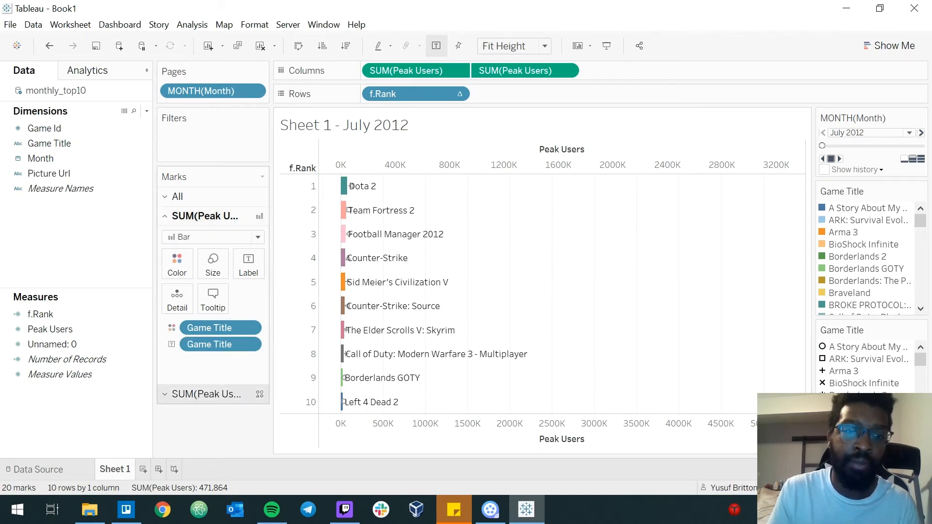
left_click(206, 394)
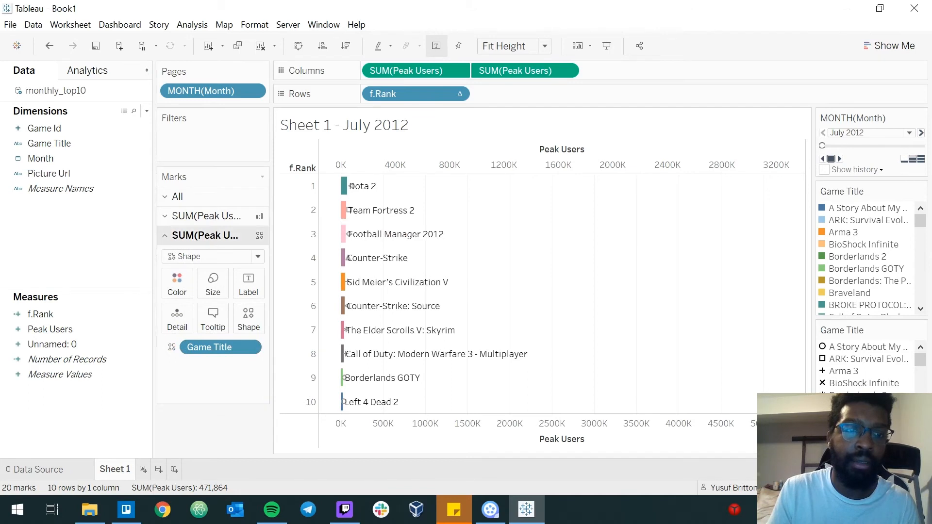
left_click(206, 216)
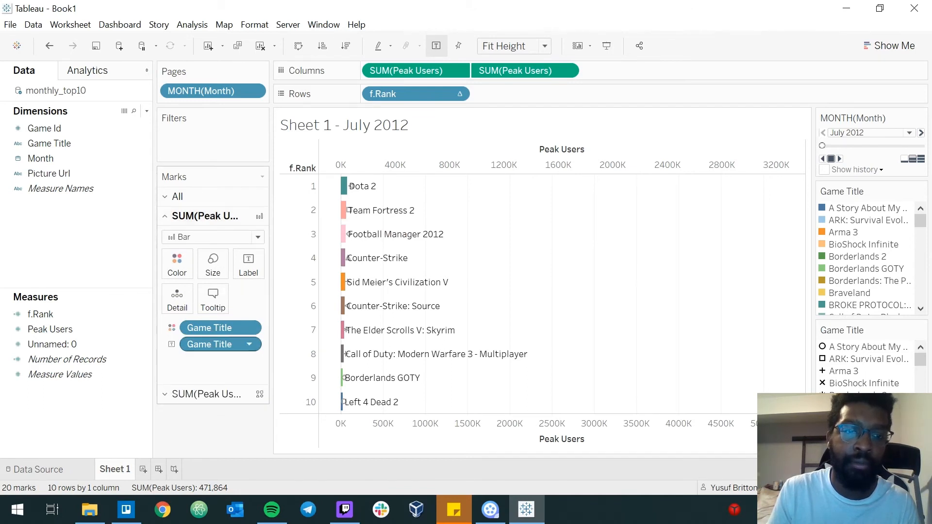
right_click(207, 344)
left_click(291, 334)
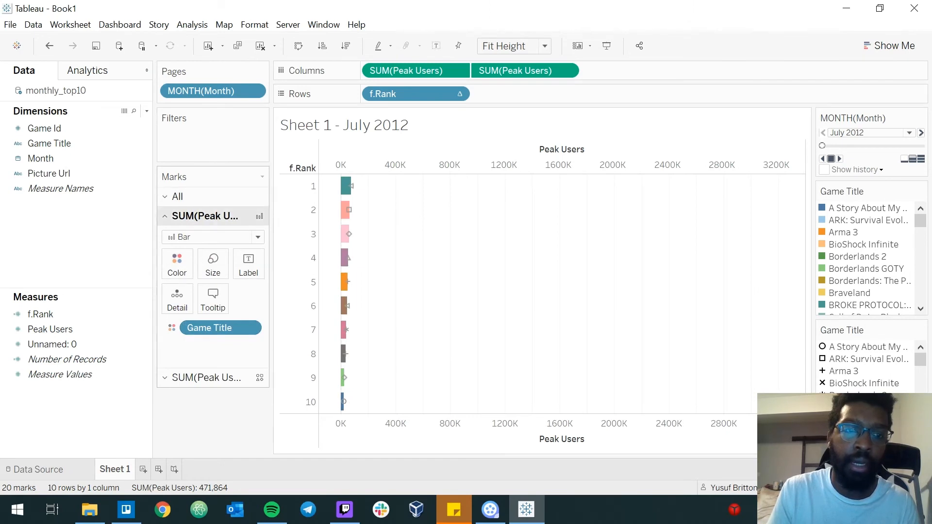
left_click(206, 377)
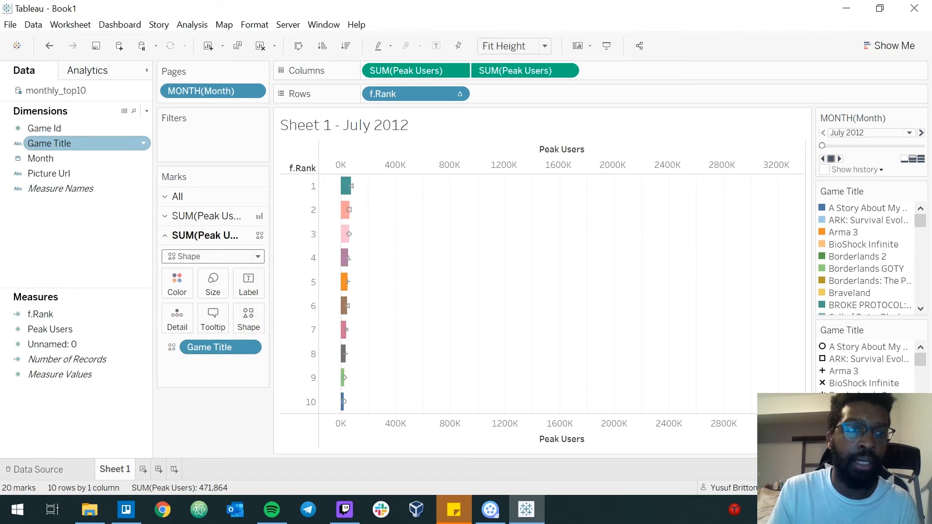
left_click_drag(49, 143, 248, 285)
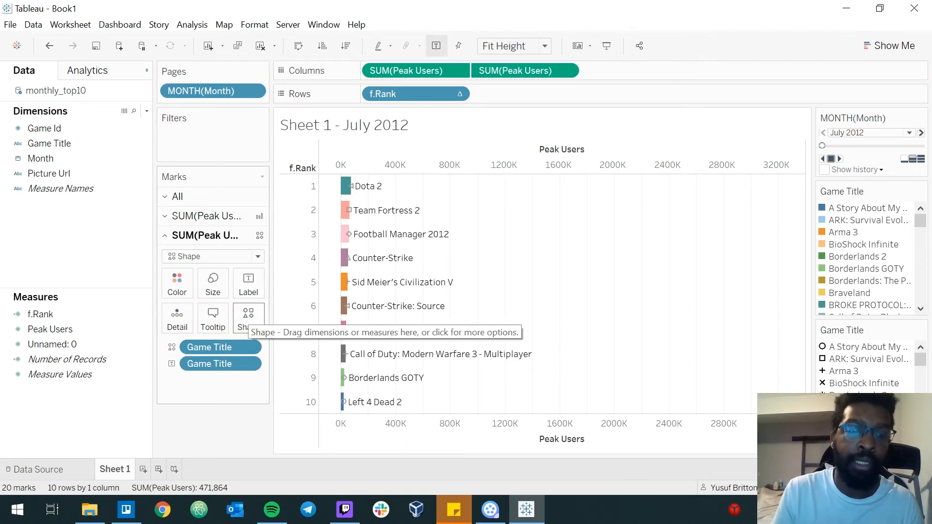
Assign the Steam Games shape palette to the Game Title shapes, apply it, and enlarge the shape marks.
left_click(248, 316)
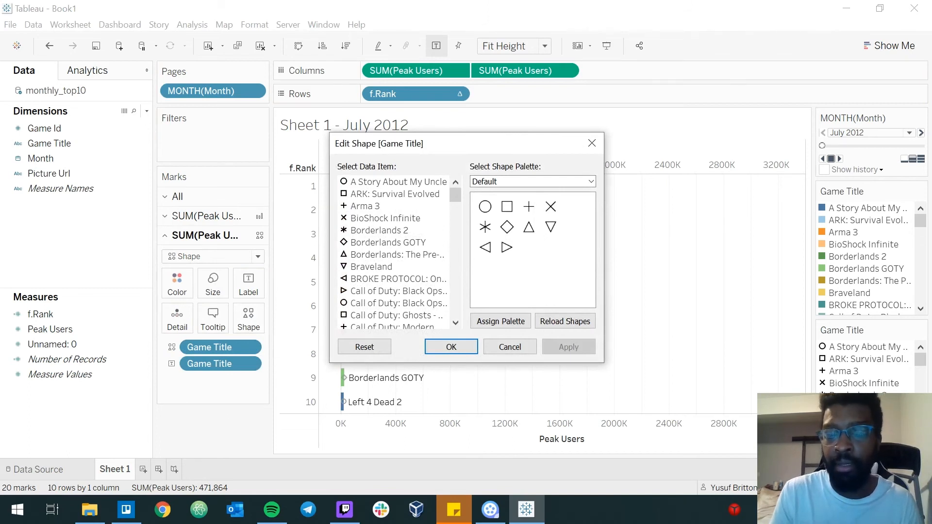
left_click(591, 181)
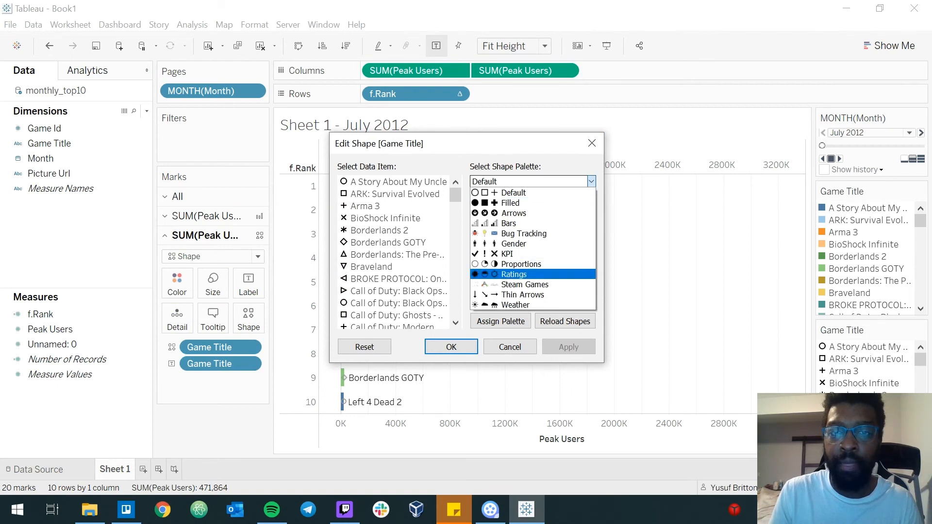
left_click(550, 285)
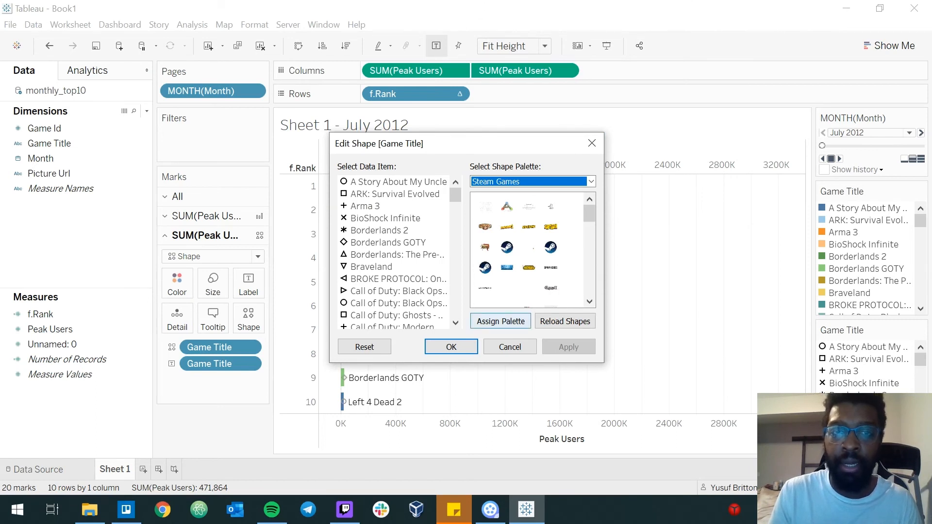
left_click(500, 322)
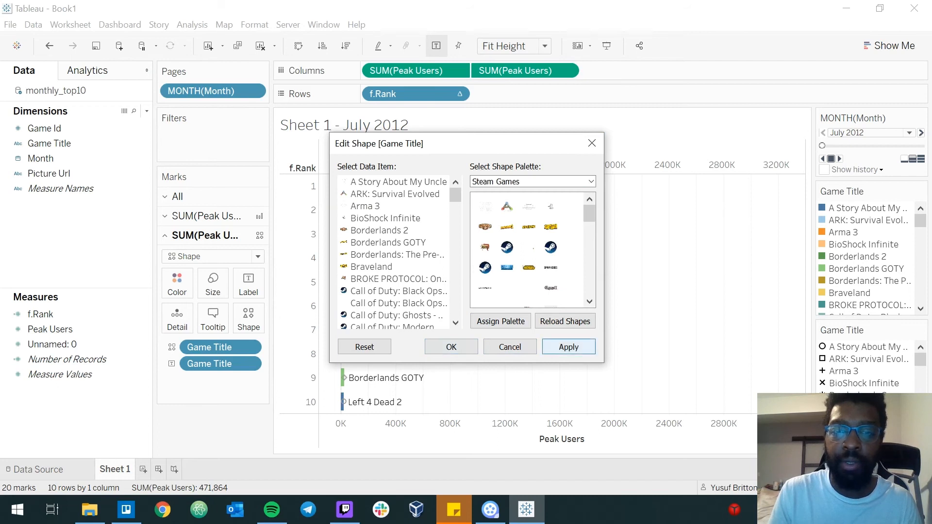
left_click(568, 346)
left_click(452, 346)
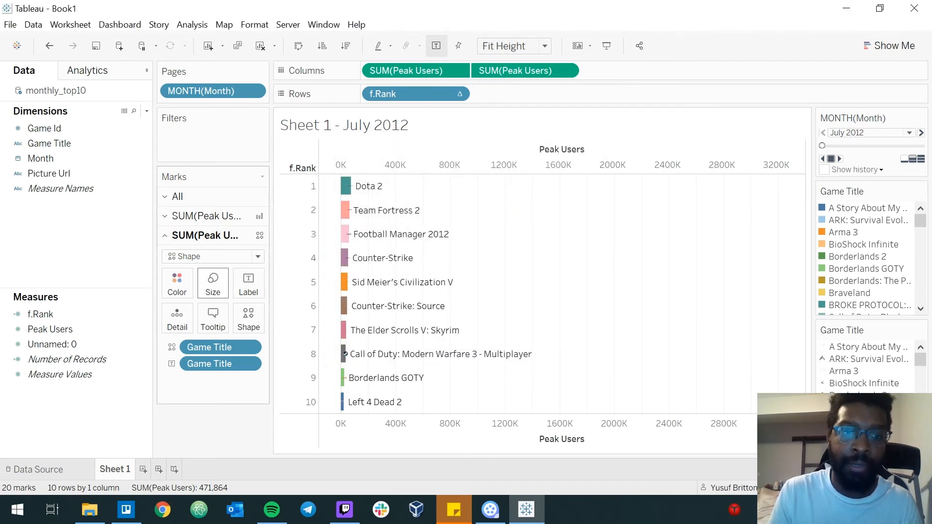
left_click(213, 284)
left_click_drag(228, 316, 275, 316)
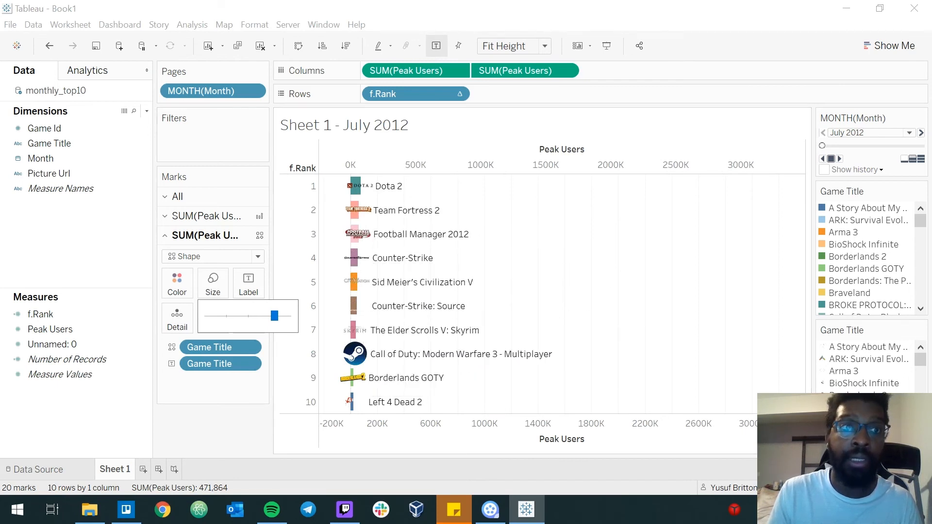
Look up the workbook repository location and view the contents of its Shapes folder in My Tableau Repository.
left_click(10, 24)
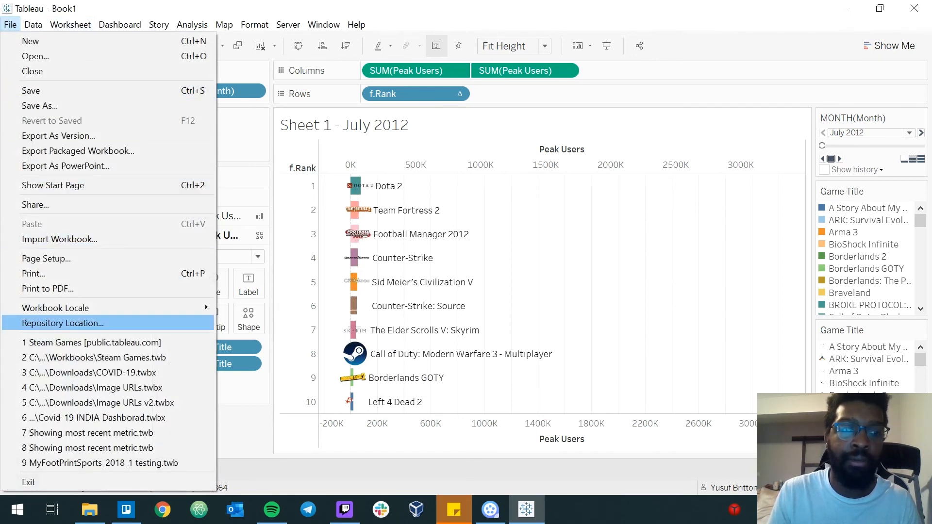
left_click(63, 323)
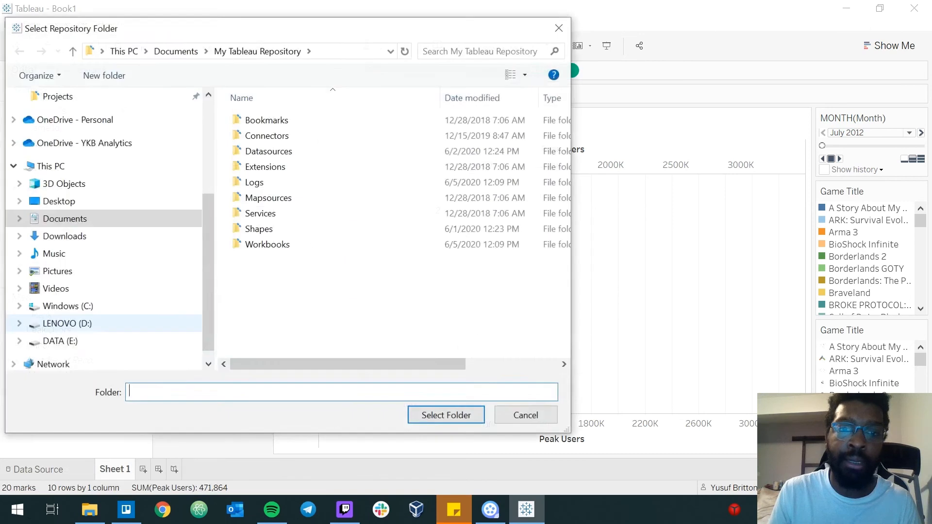
double_click(259, 229)
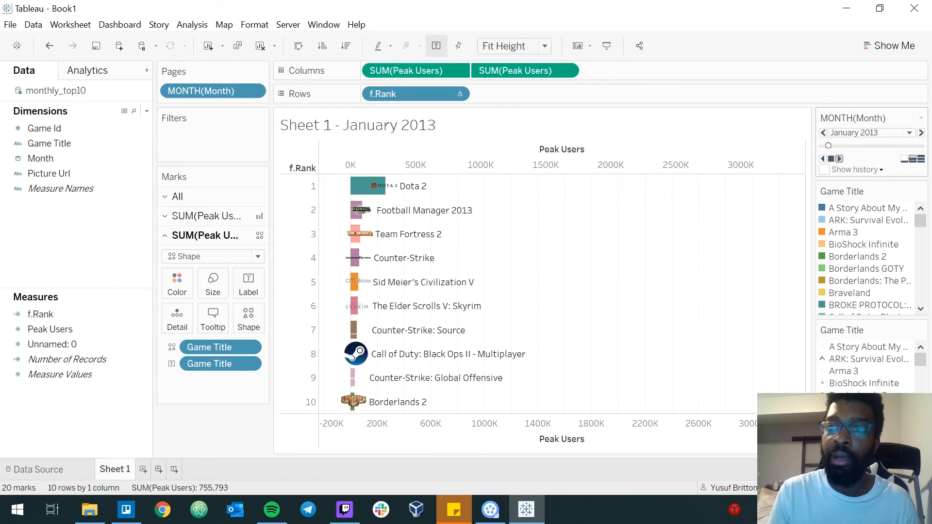
Turn on animations as the workbook default.
left_click(254, 25)
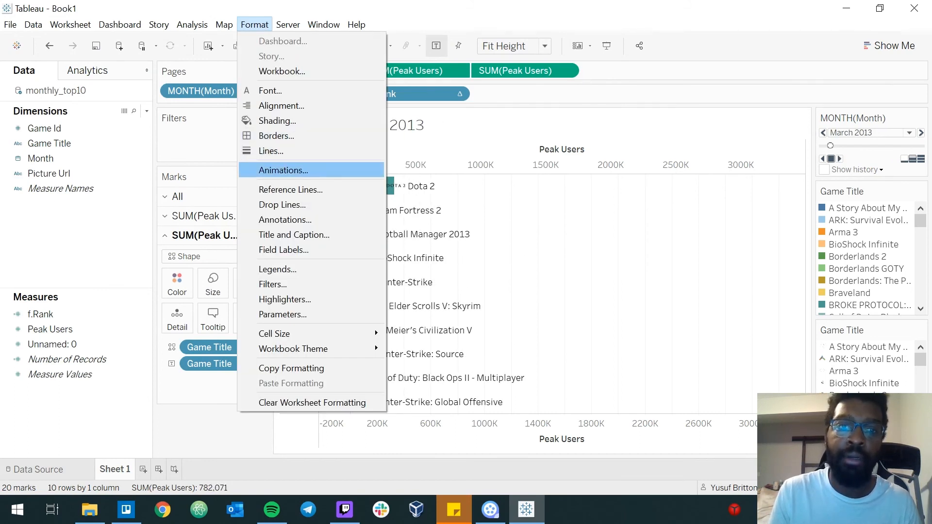
left_click(283, 170)
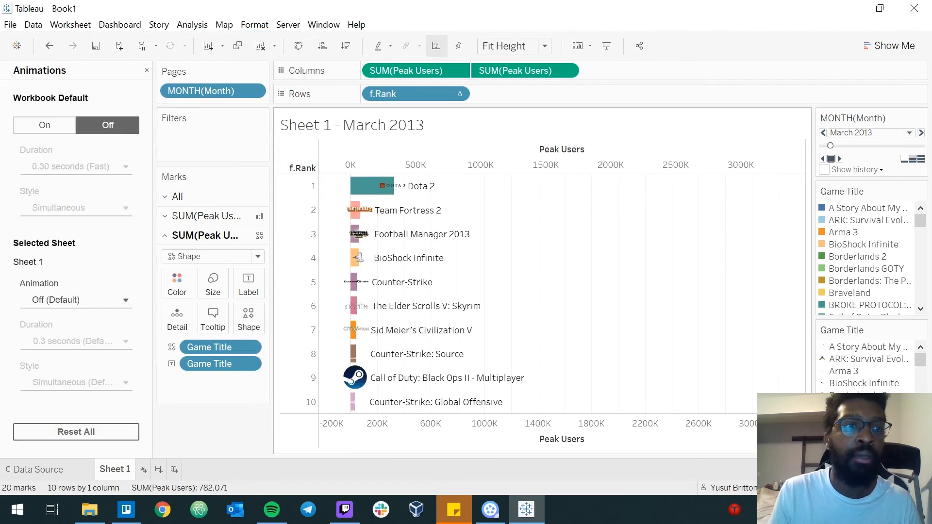
left_click(44, 125)
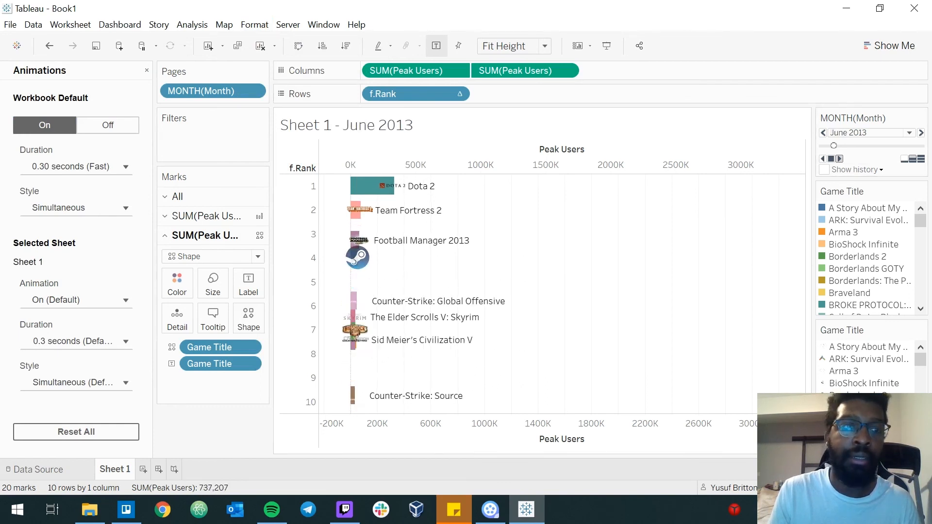
Set the workbook default animation style to Sequential and play the monthly pages forward.
left_click(76, 208)
left_click(76, 229)
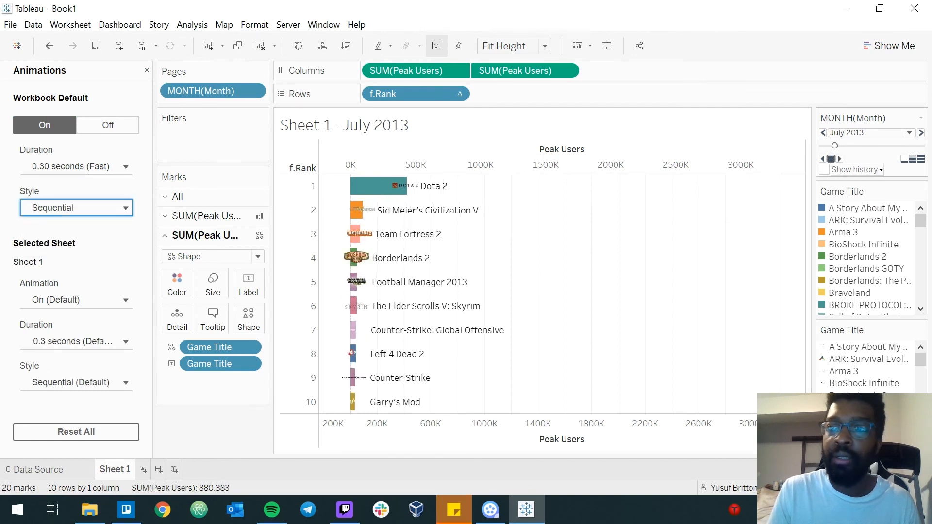
left_click(839, 158)
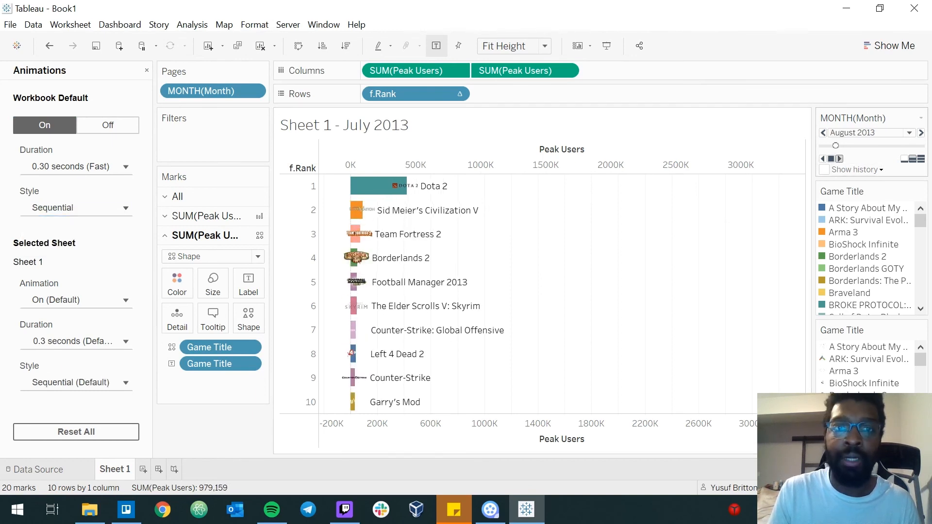